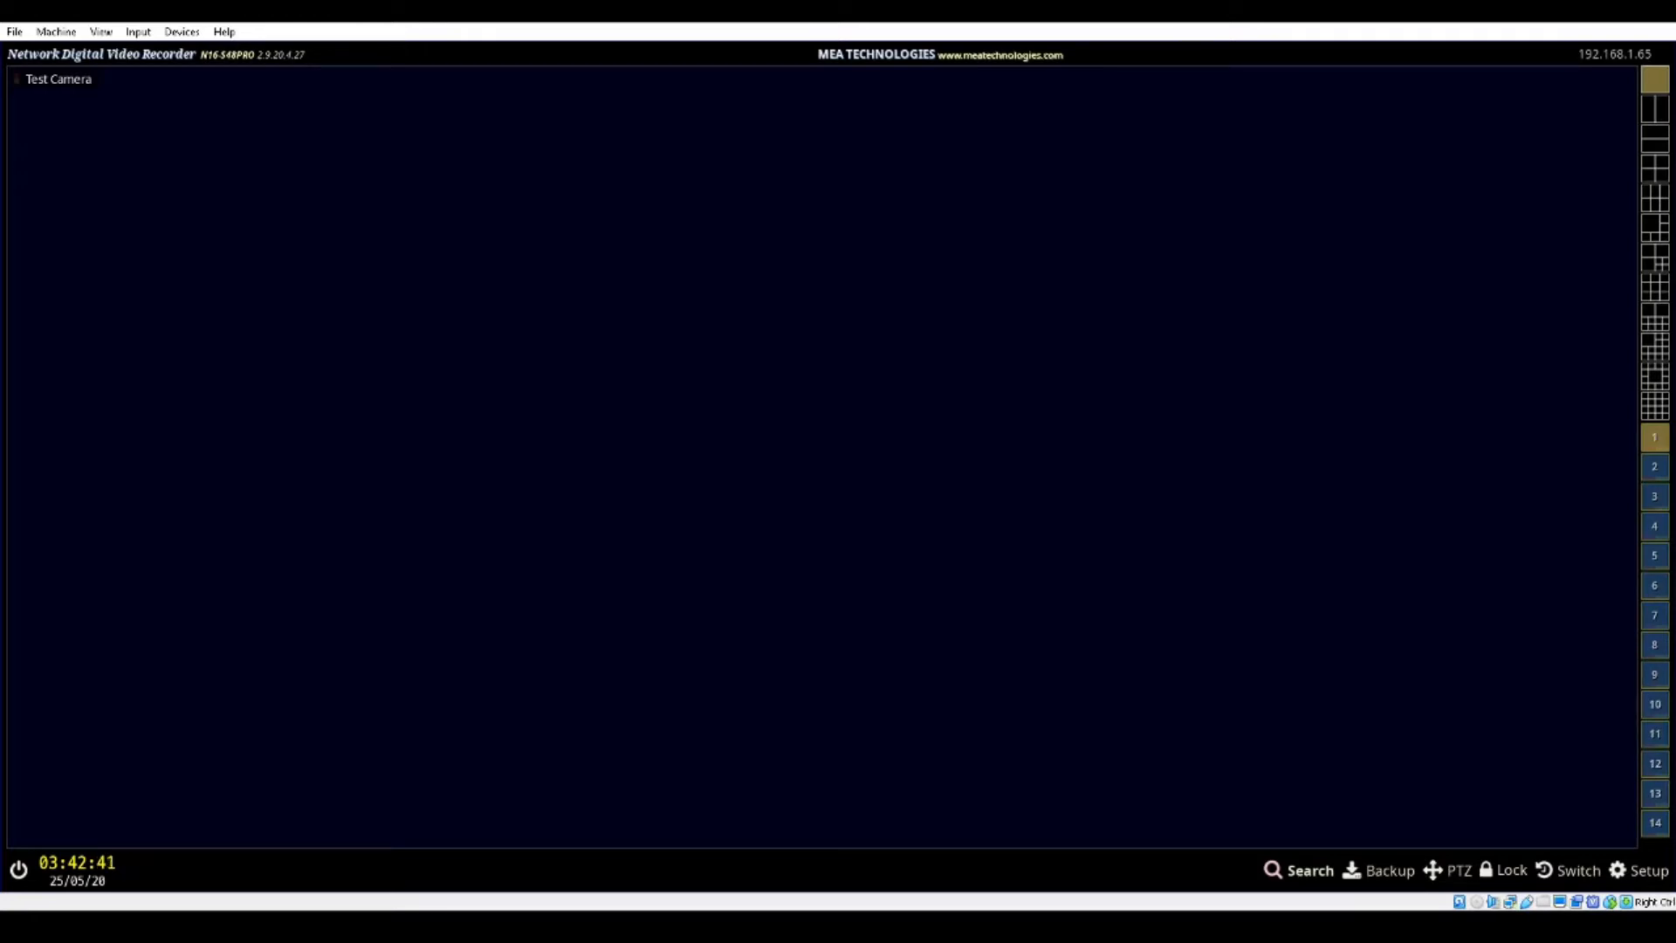
Open the network interface configuration from the recorder's network settings
click(1636, 879)
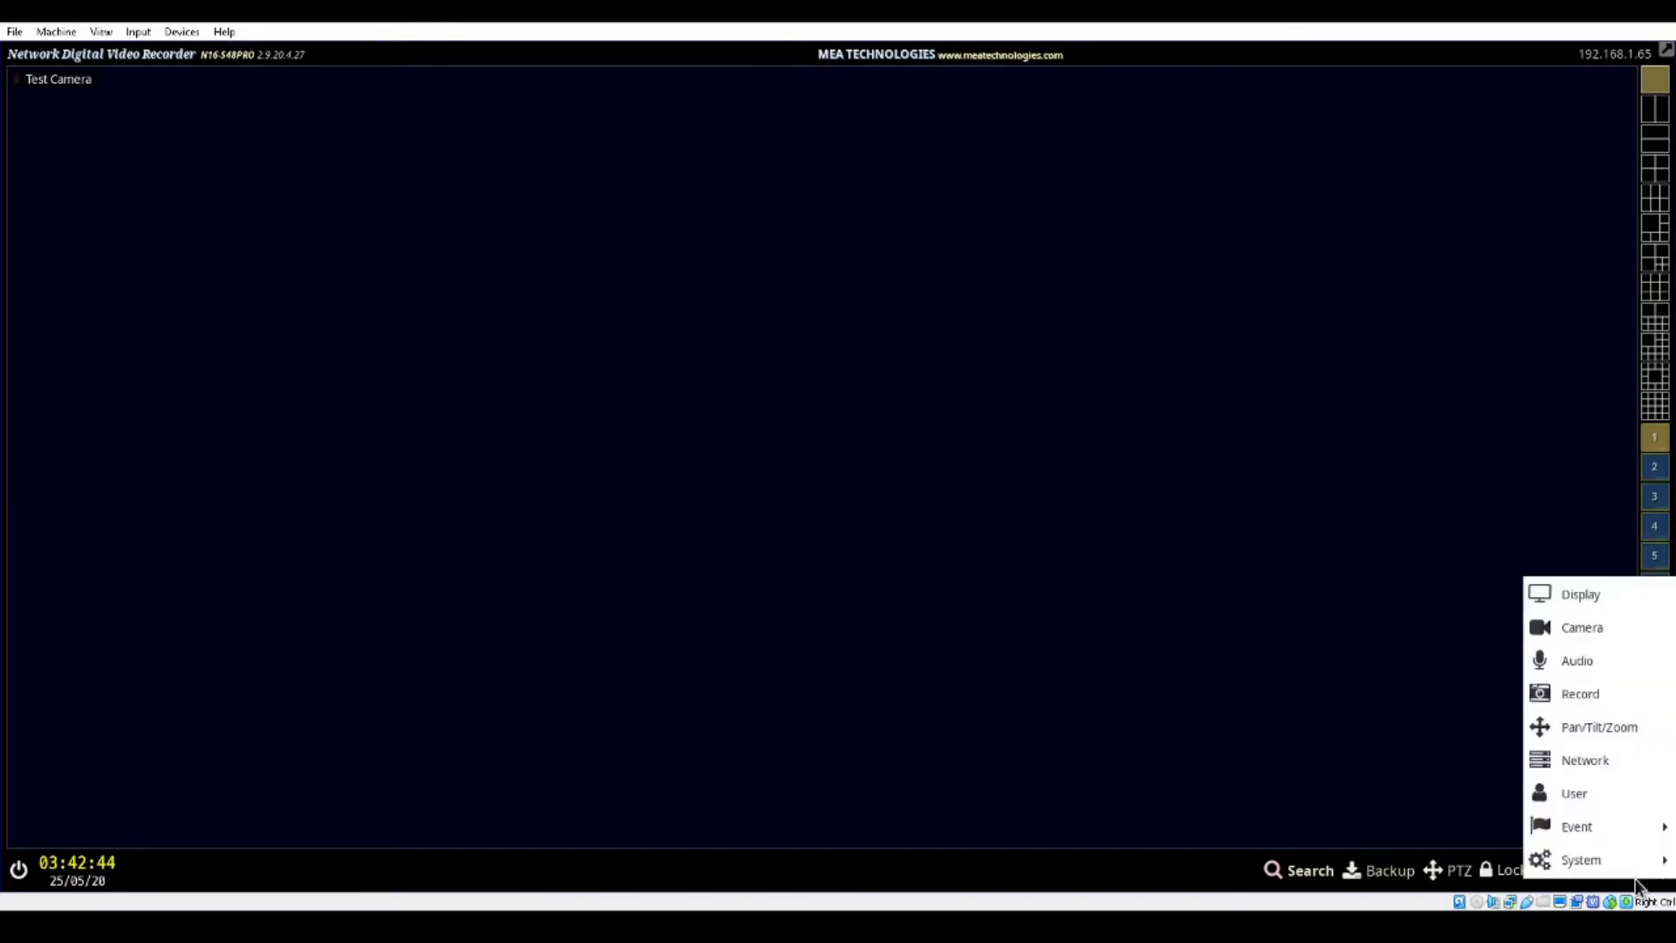
click(1609, 767)
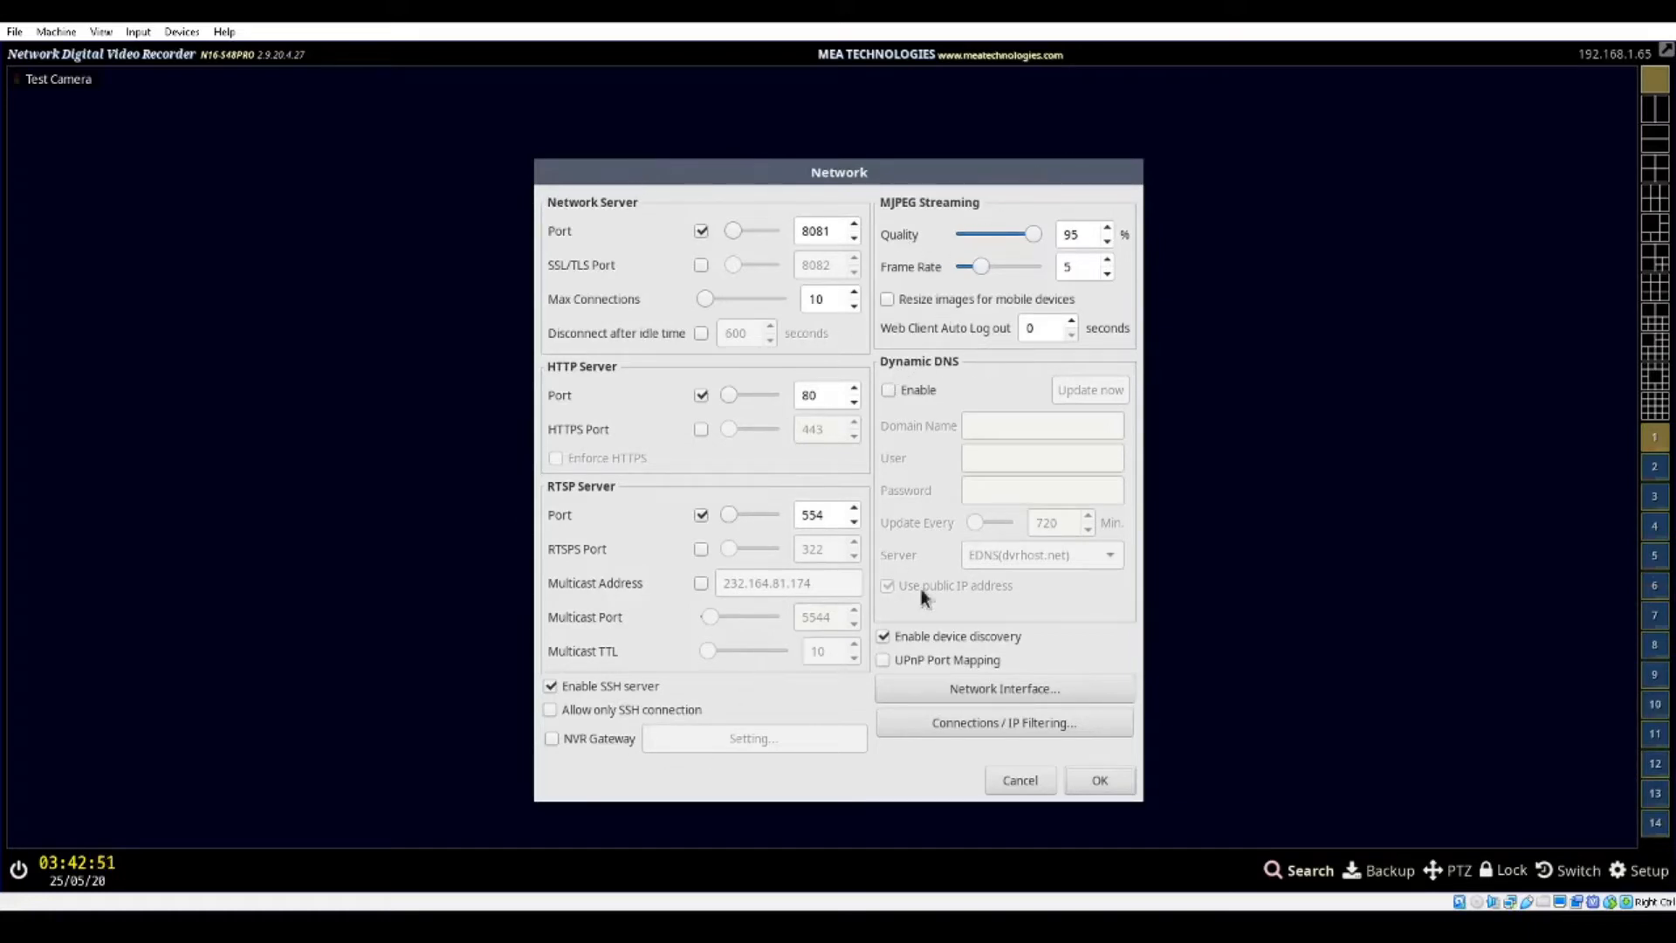
click(1070, 685)
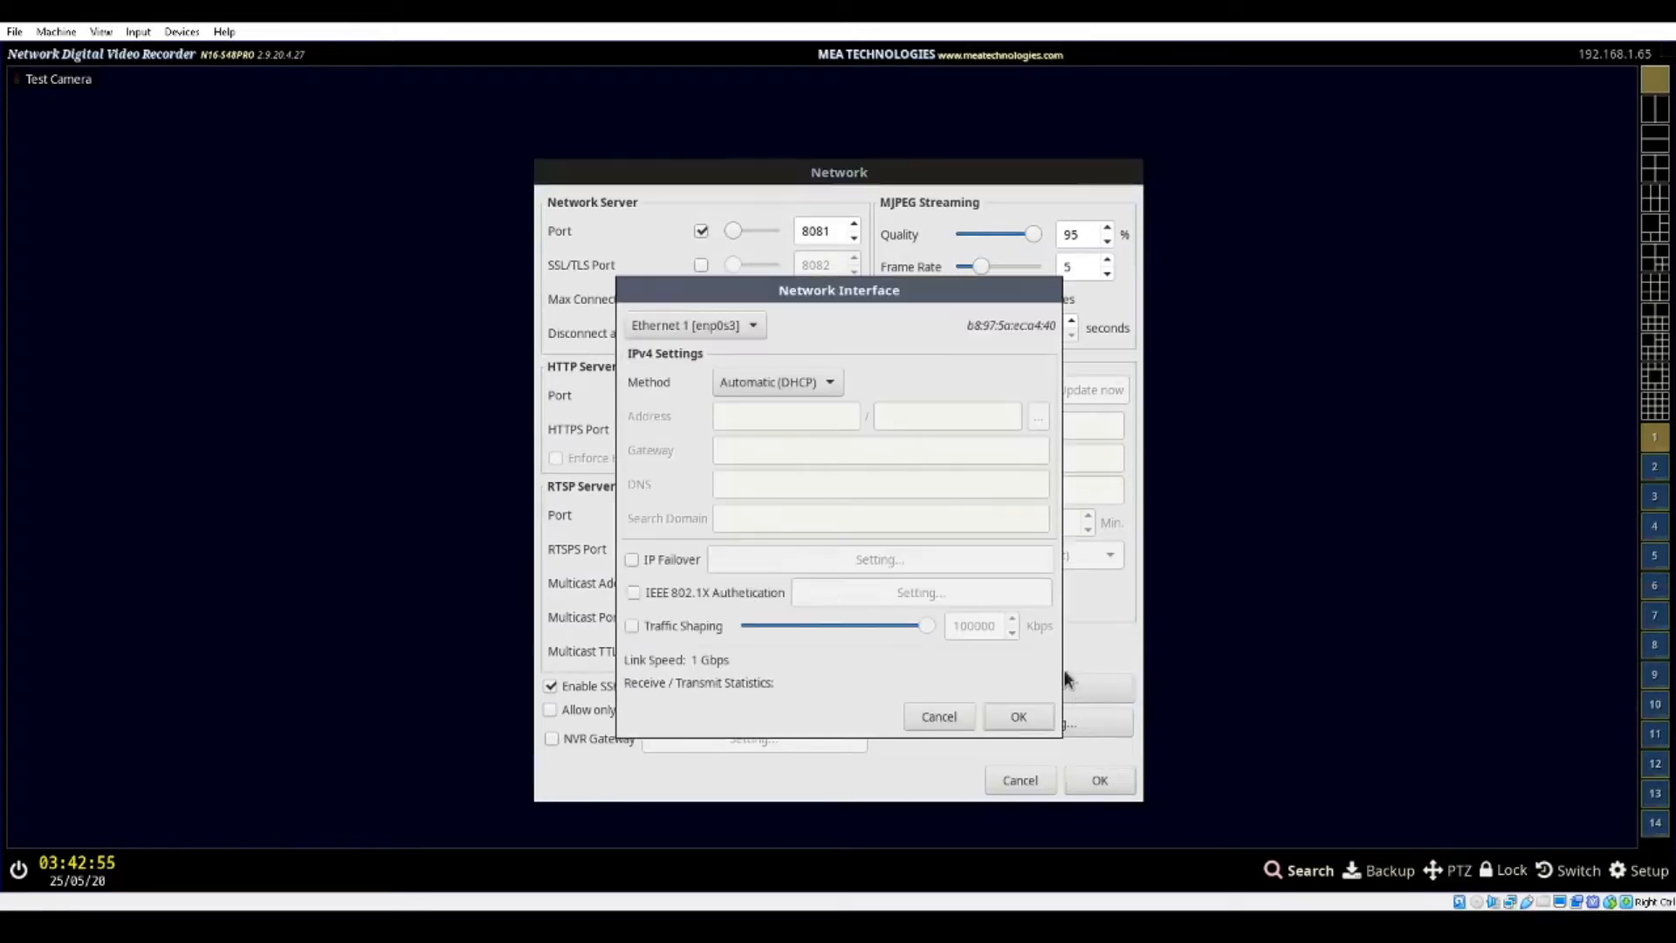
drag(877, 291, 877, 284)
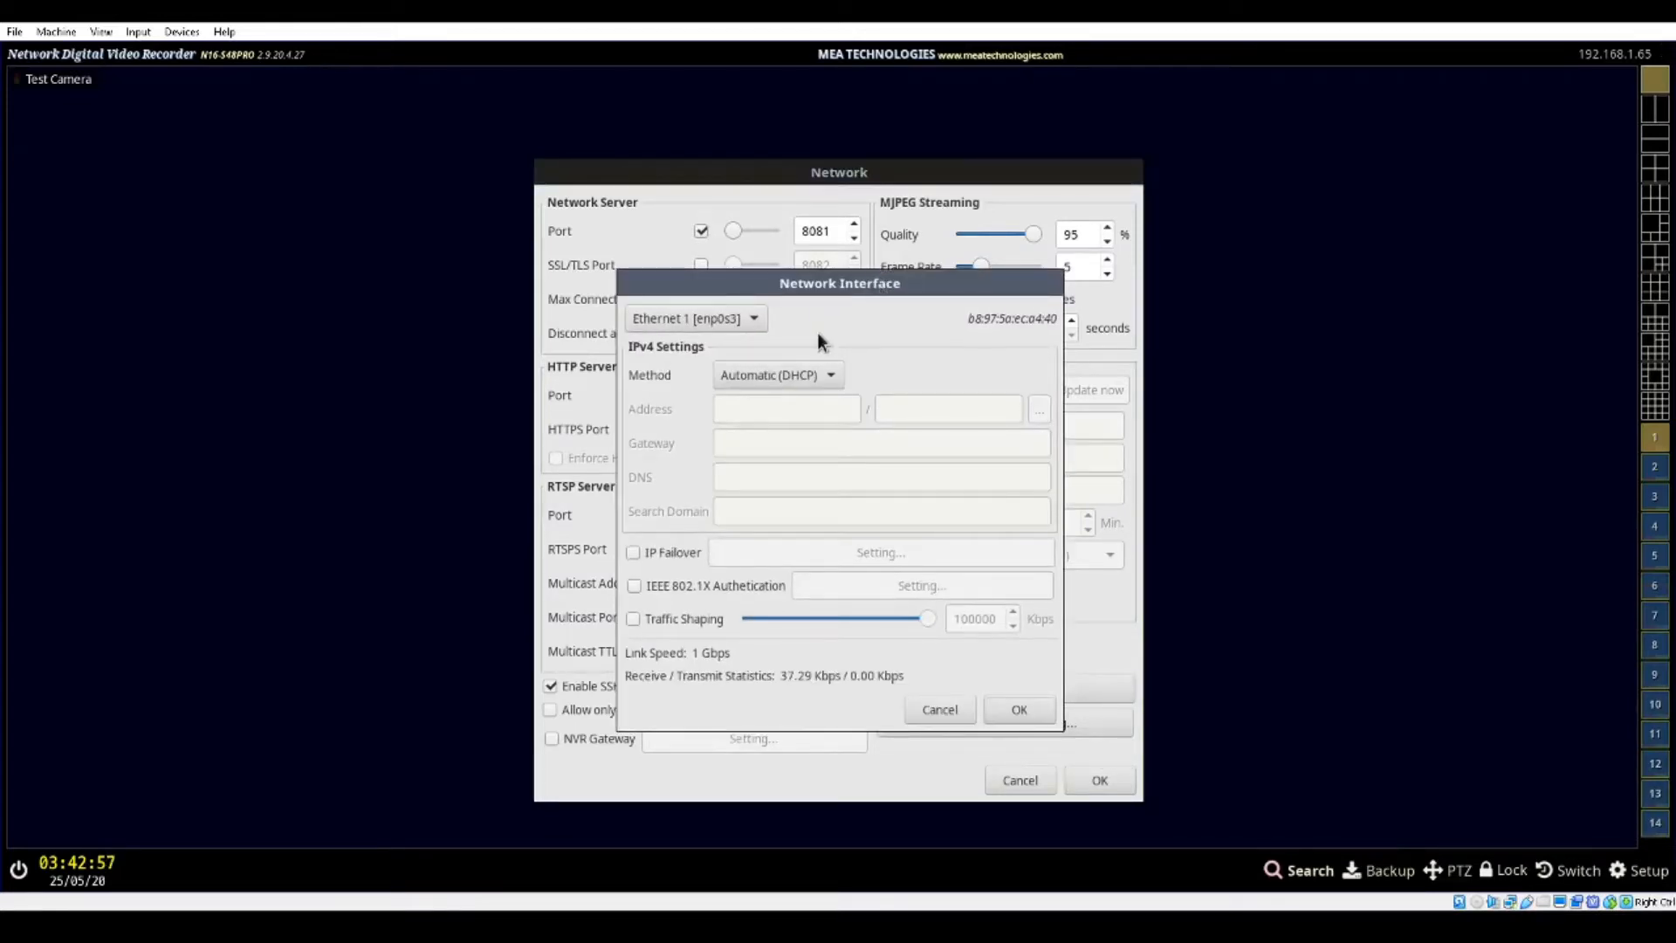
Check the list of available Ethernet adapters and the selected adapter's MAC address
click(756, 317)
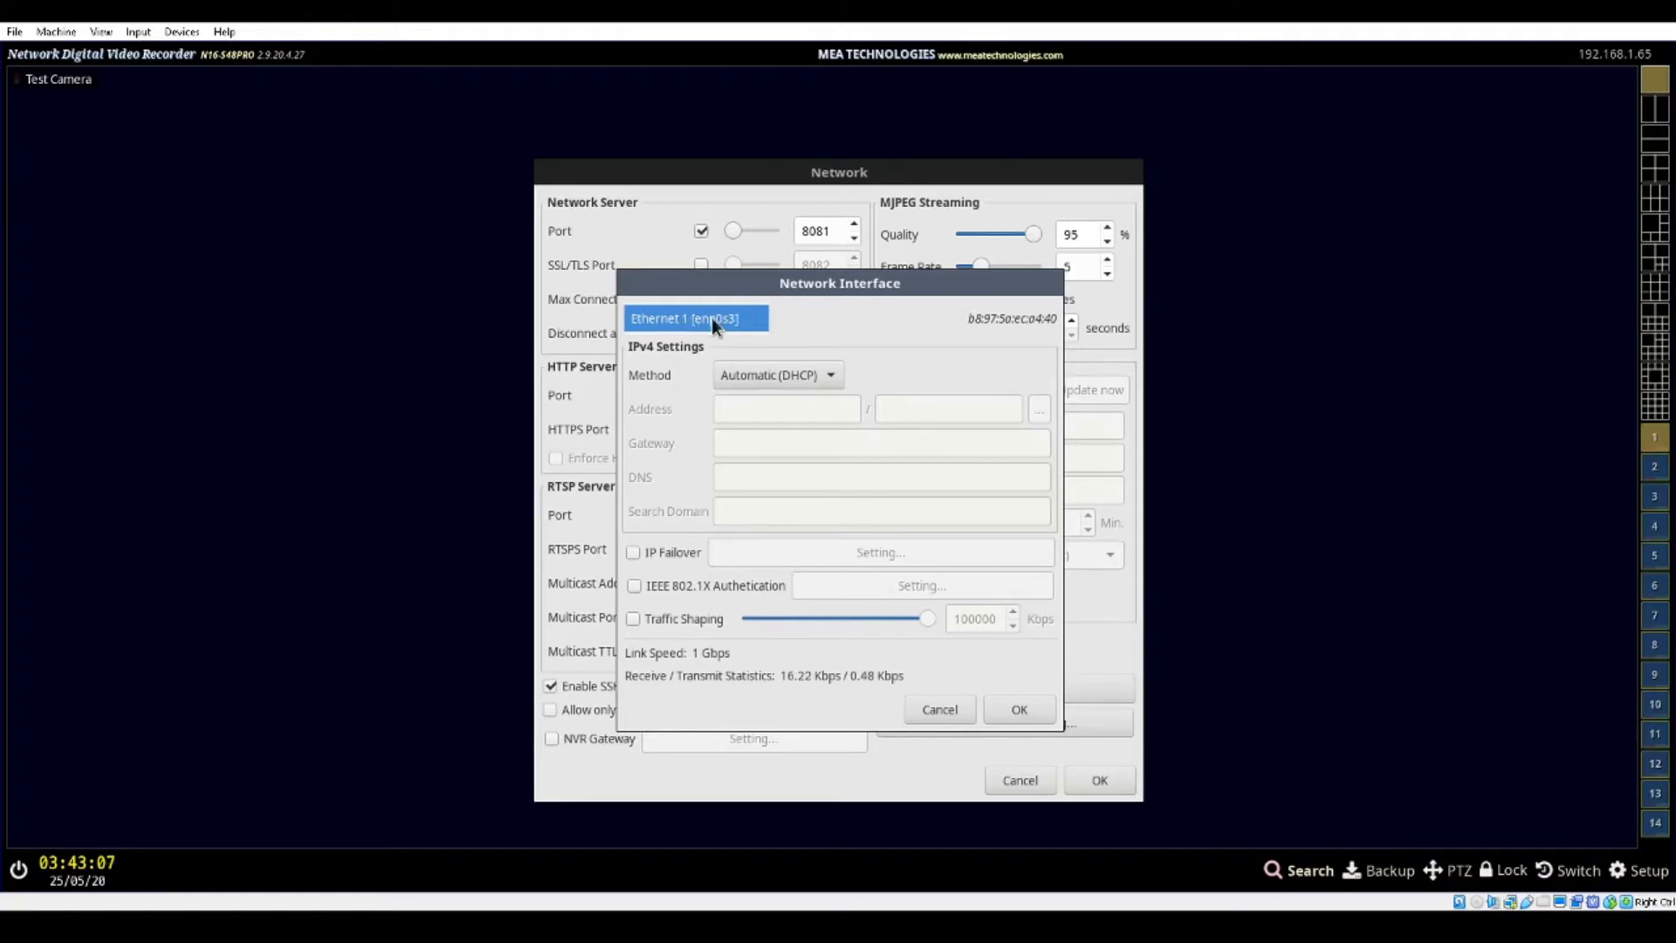
click(712, 319)
click(749, 319)
click(751, 319)
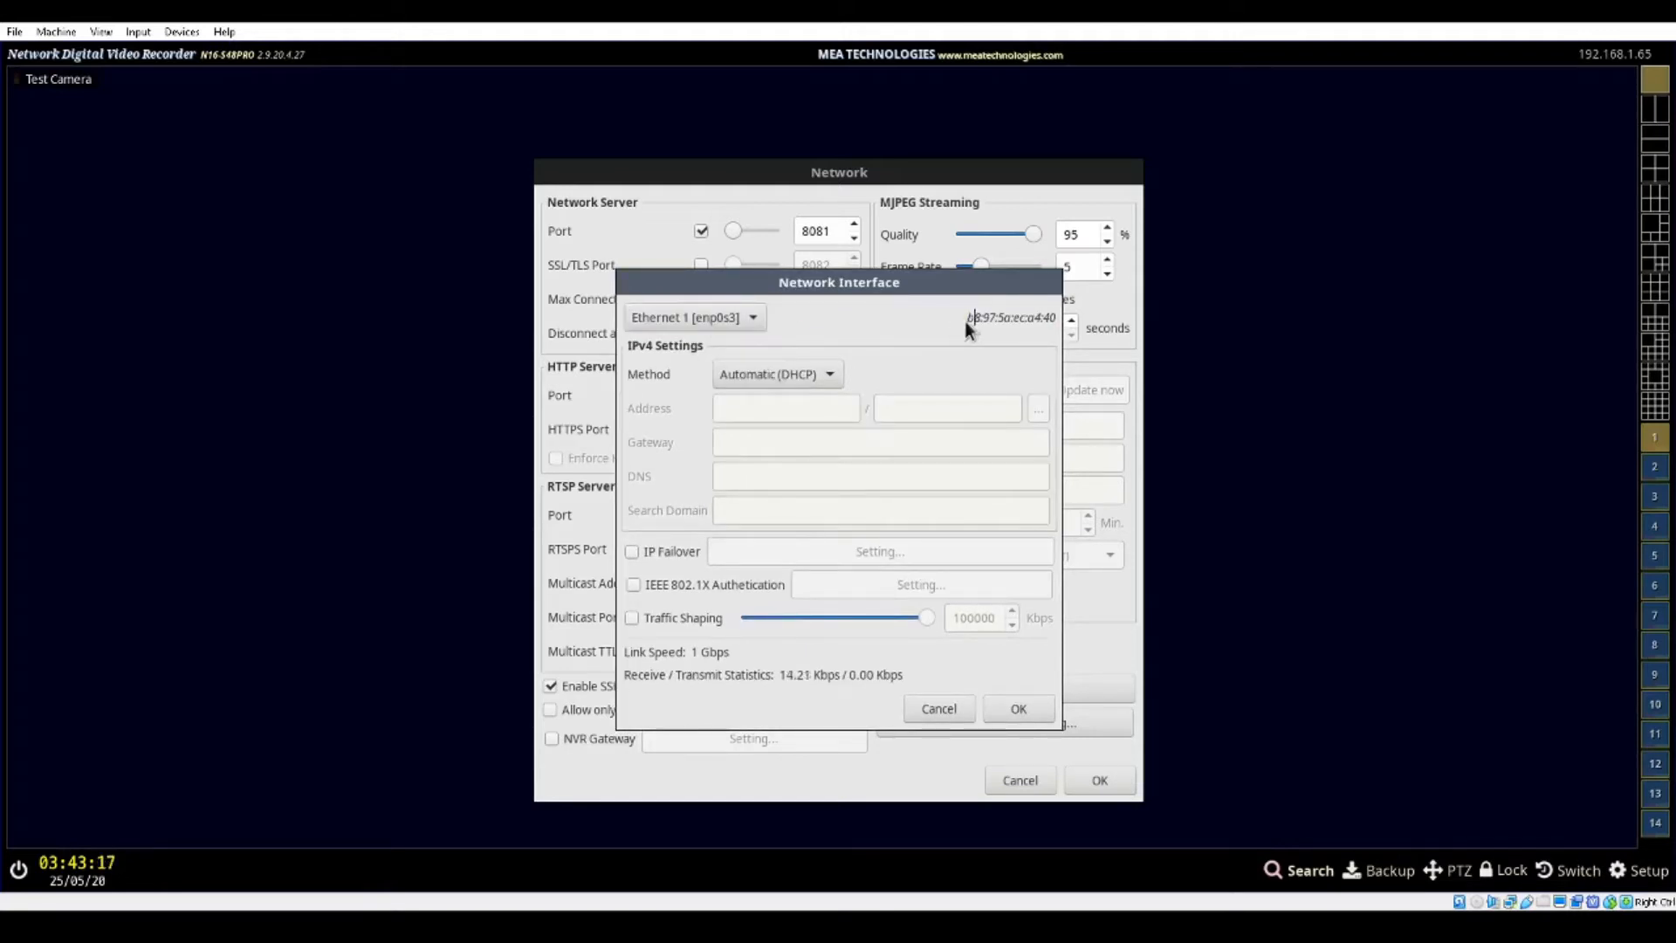
drag(966, 317, 1056, 317)
click(1036, 318)
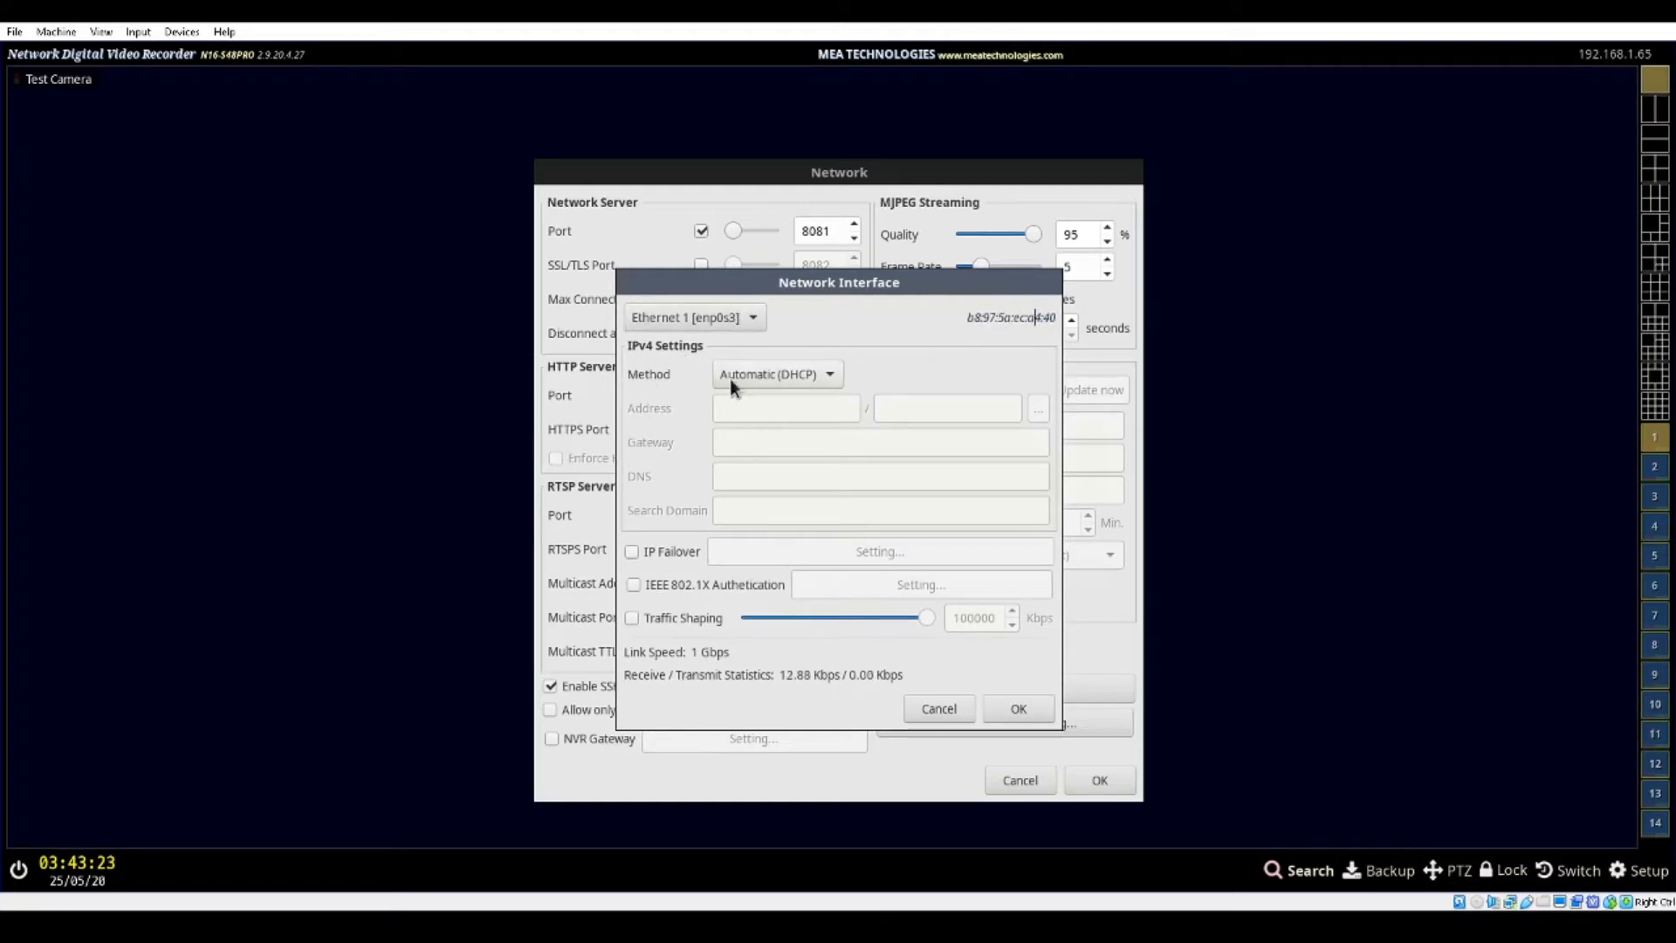
Change the IPv4 method to Manual (Static) and set the address to 192.168.1.76 with subnet mask 255.255.255.0
click(814, 374)
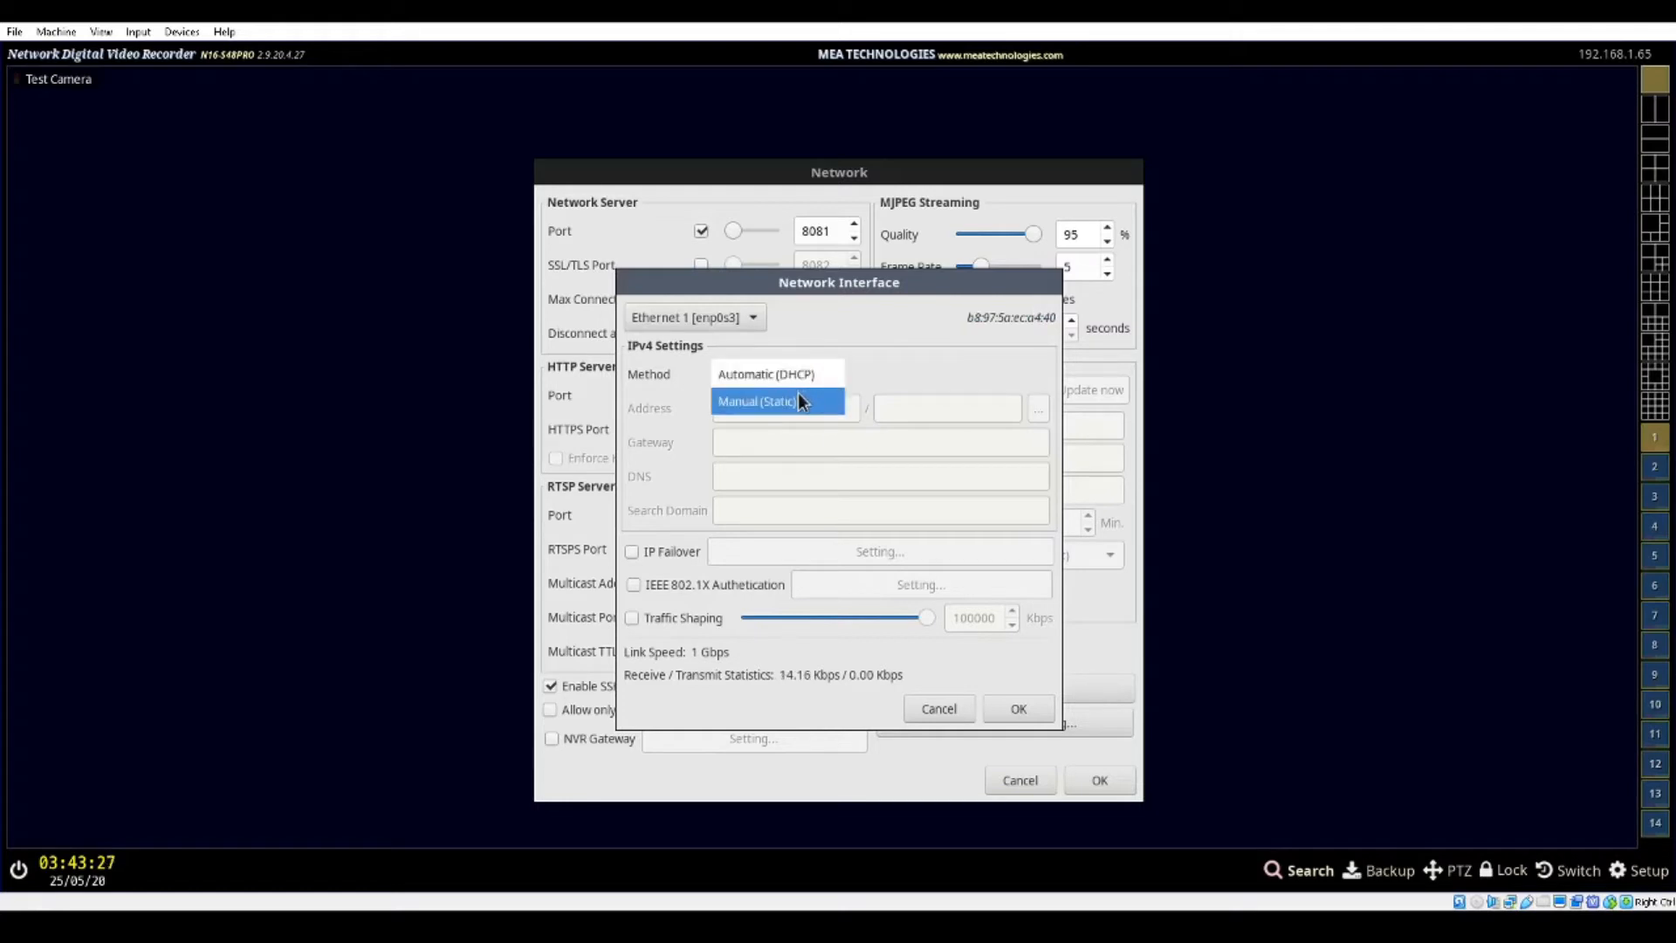
click(798, 394)
click(800, 403)
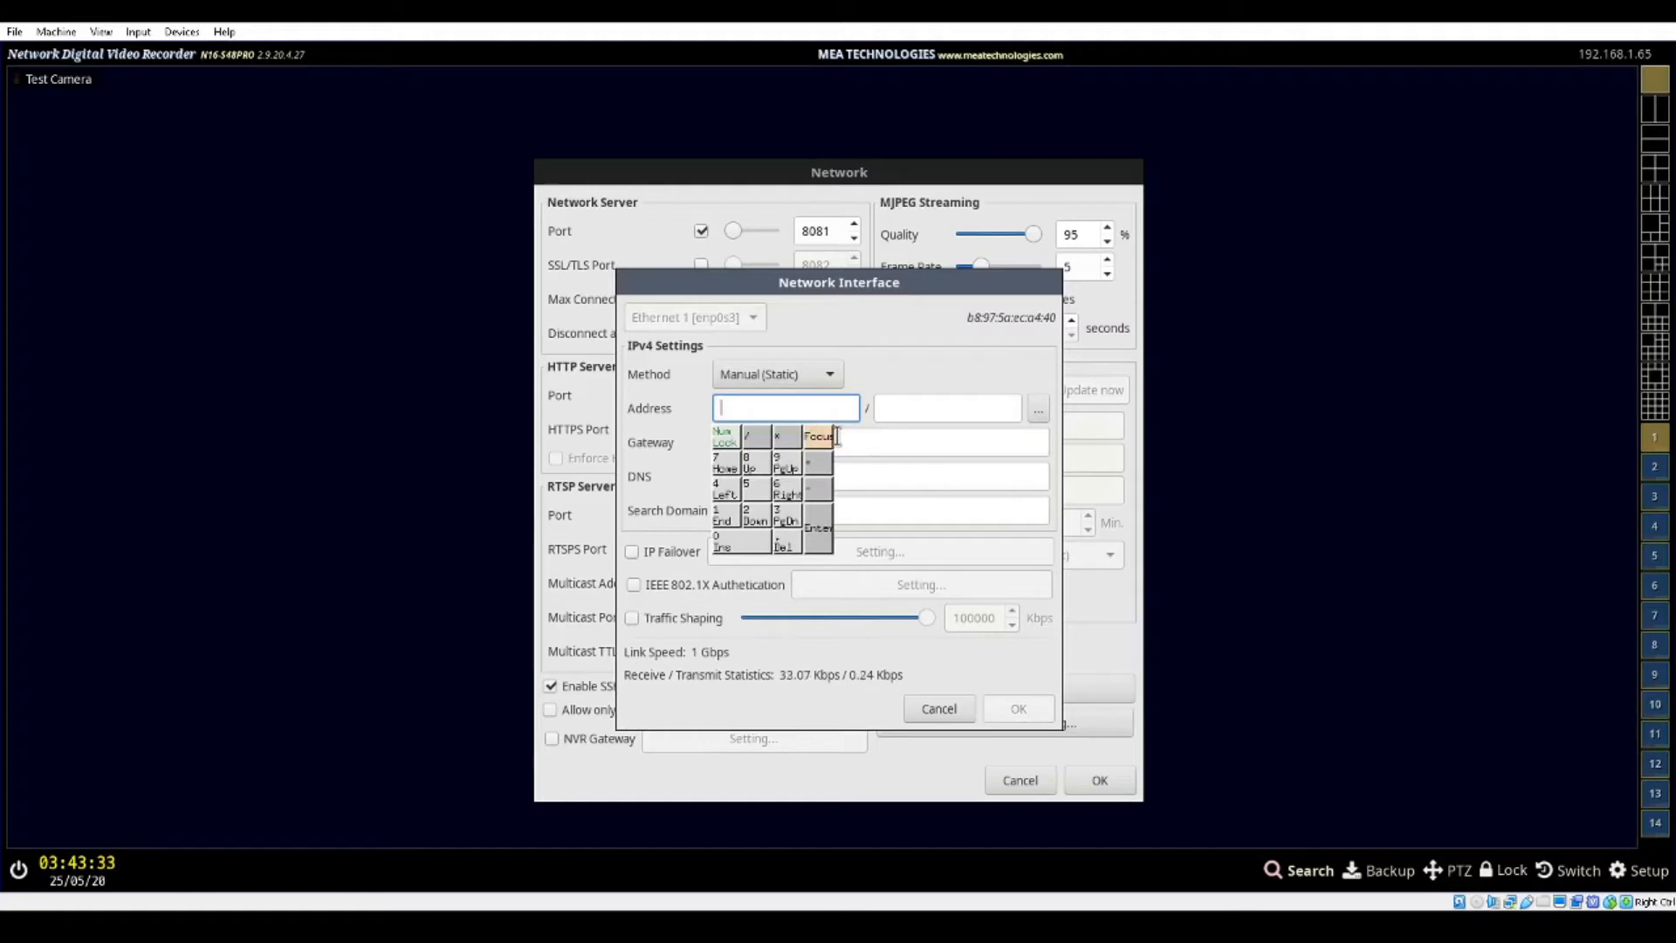
text(192.168.1.76)
click(836, 435)
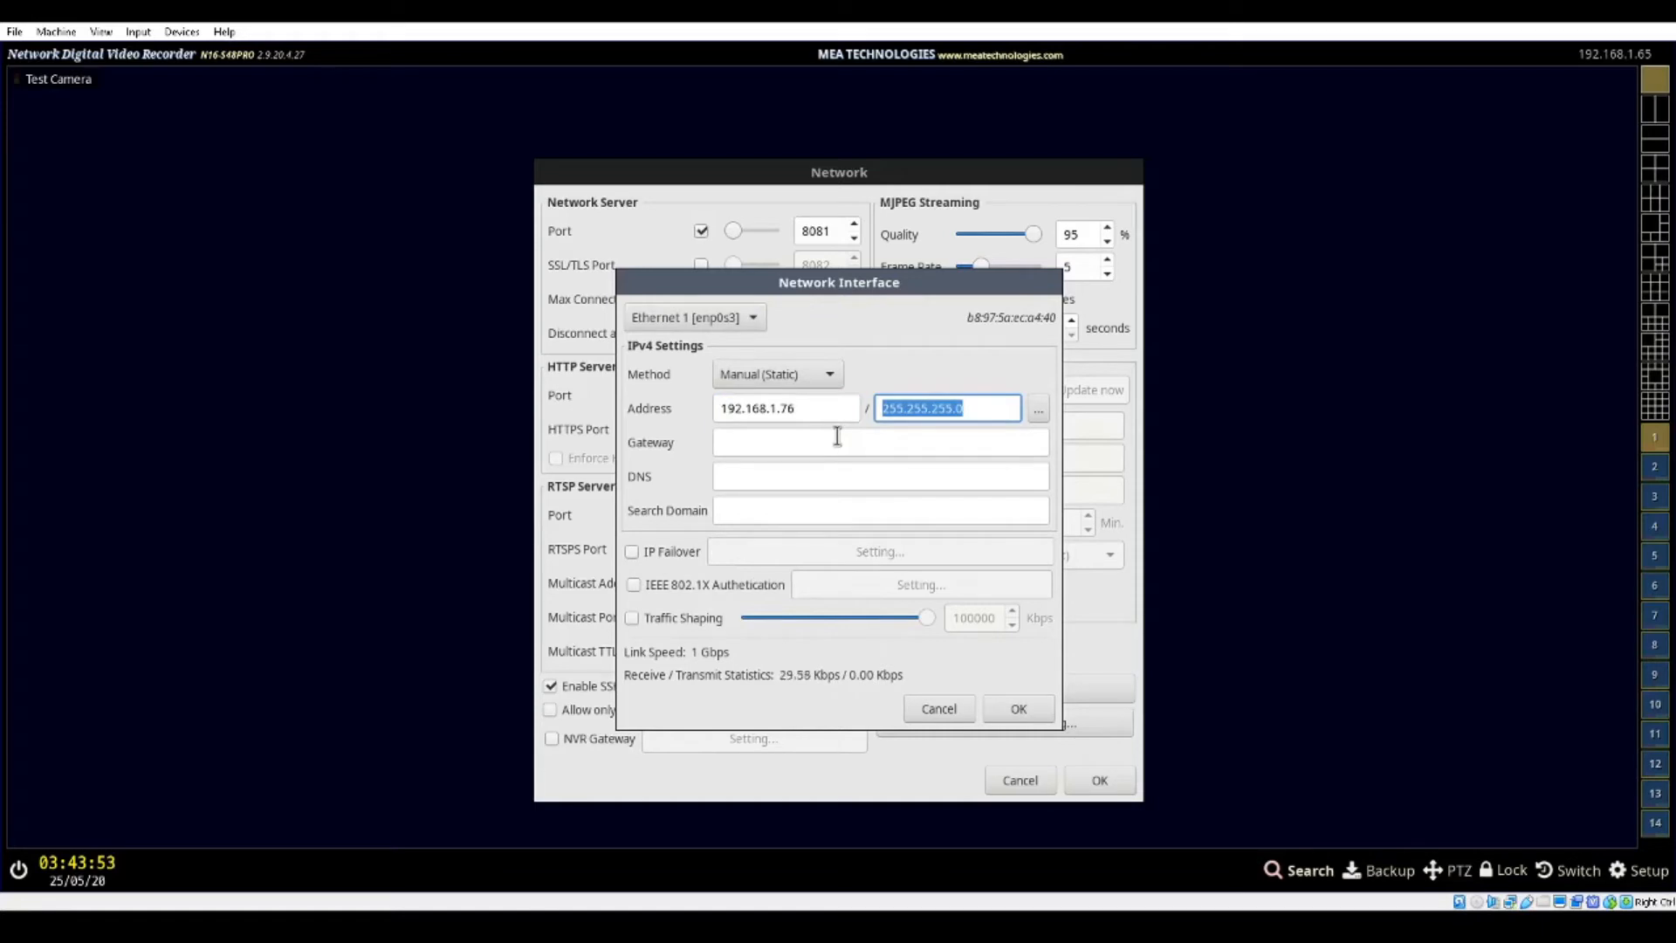
Use 192.168.1.1 as the gateway and set the DNS server to 192.168.1.3
key(Tab)
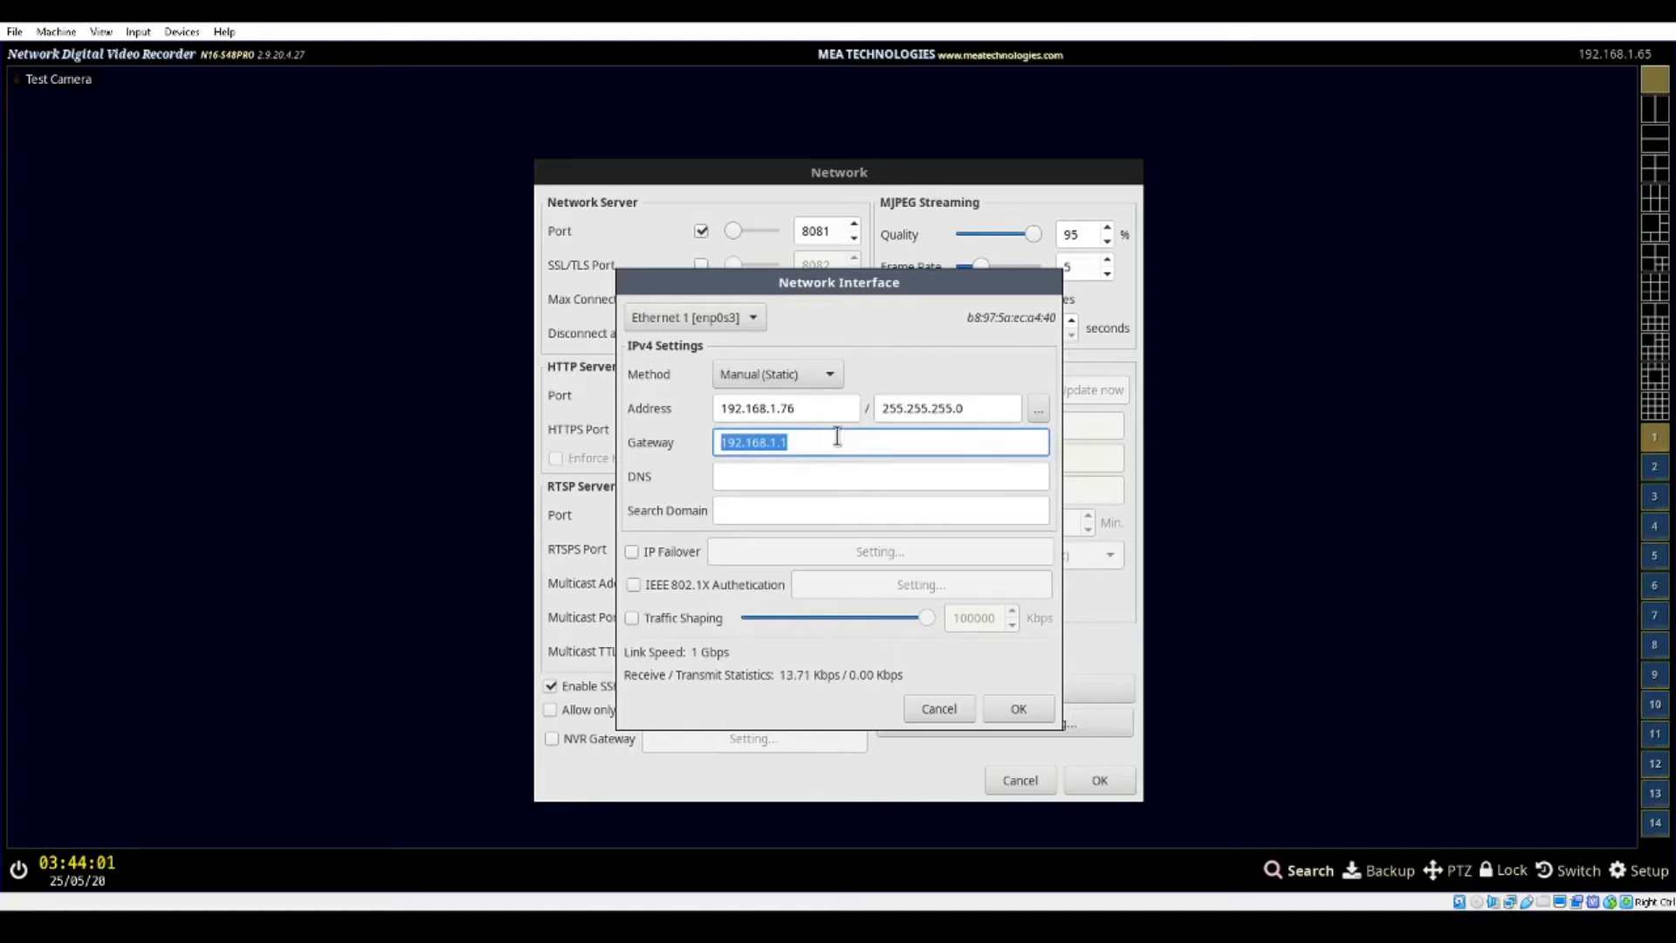
click(837, 436)
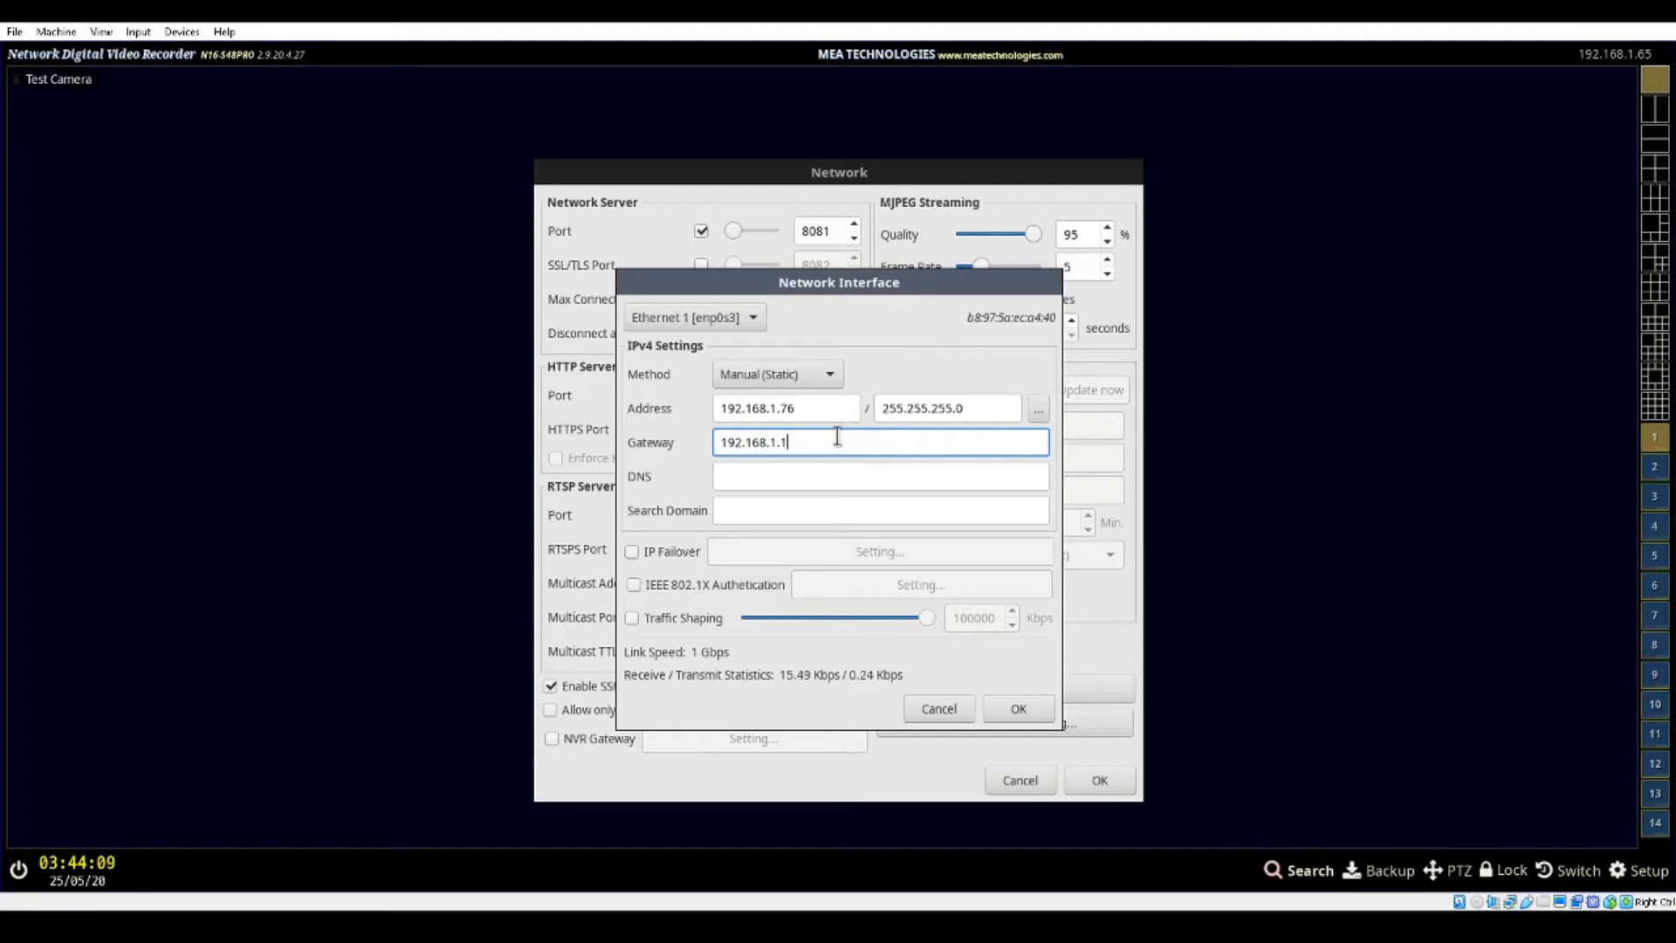
key(Tab)
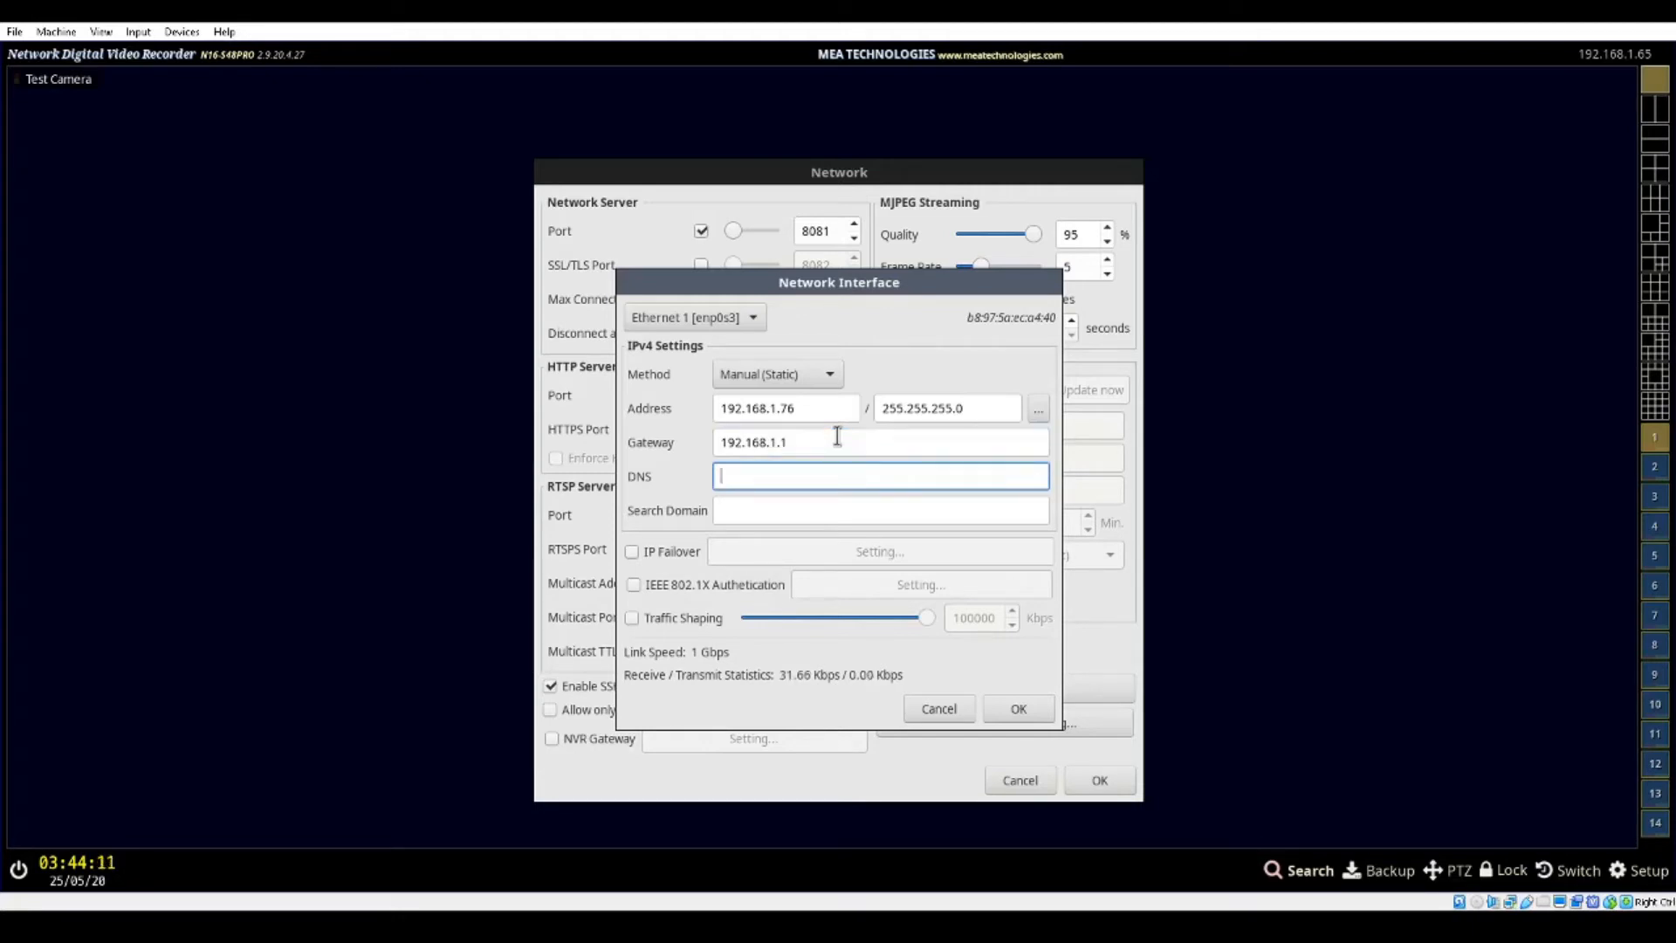
text(192.168.1.3)
drag(913, 280, 915, 198)
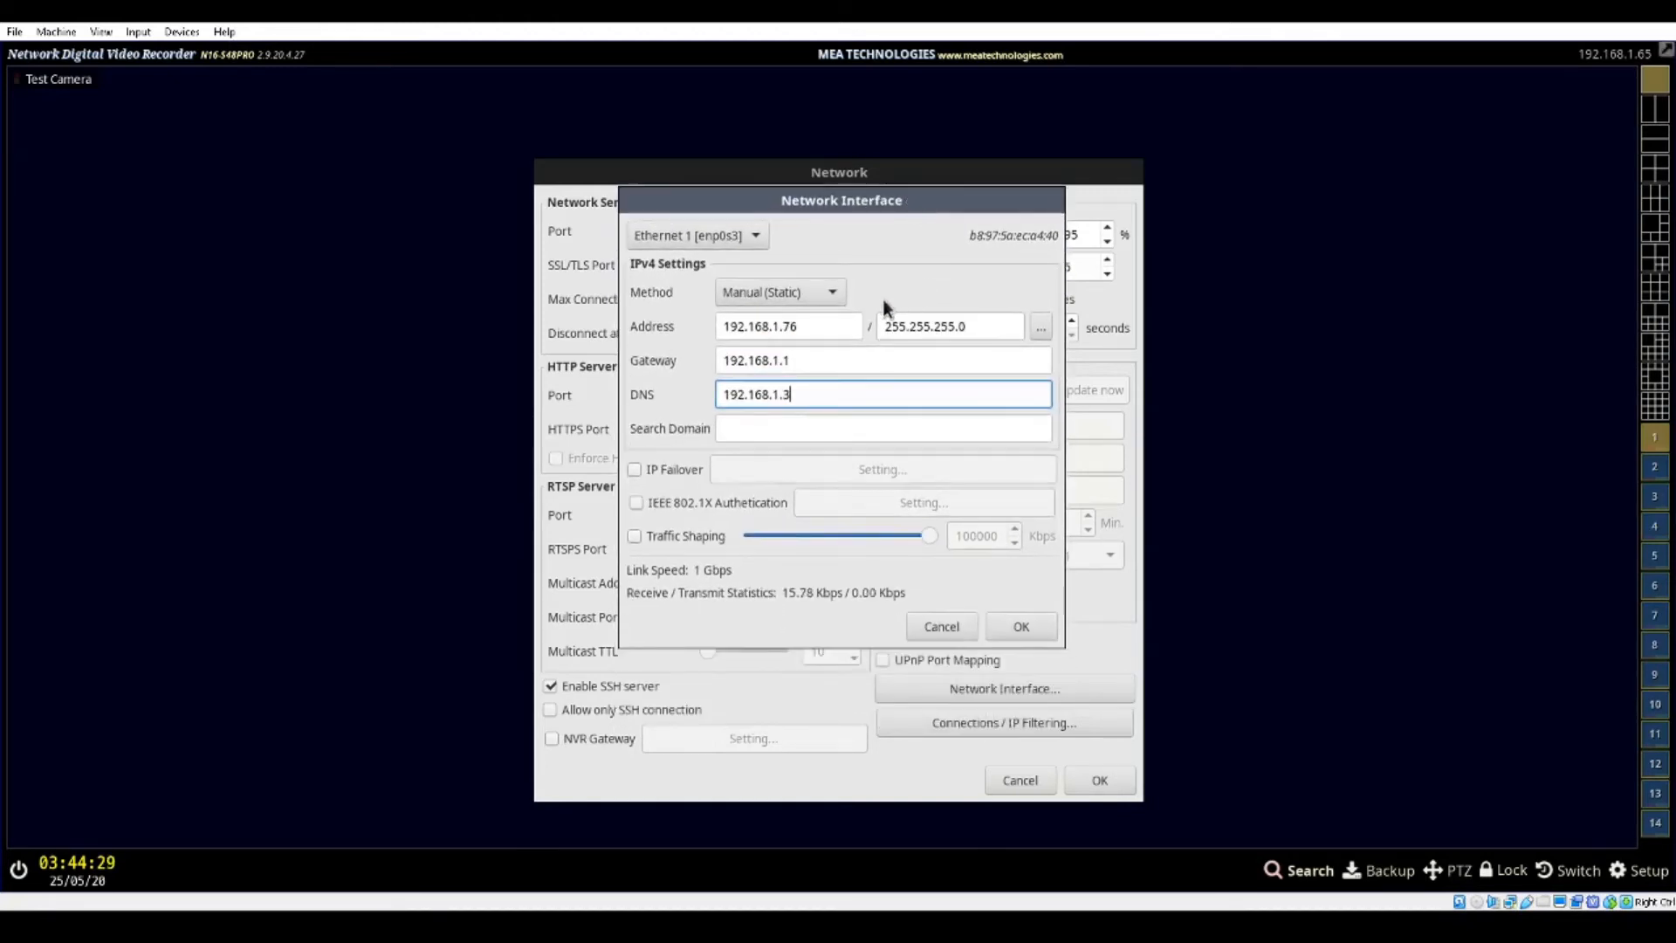
Expand the additional IP address rows and examine the Address 2 and Address 3 fields for the Ethernet adapter
click(833, 332)
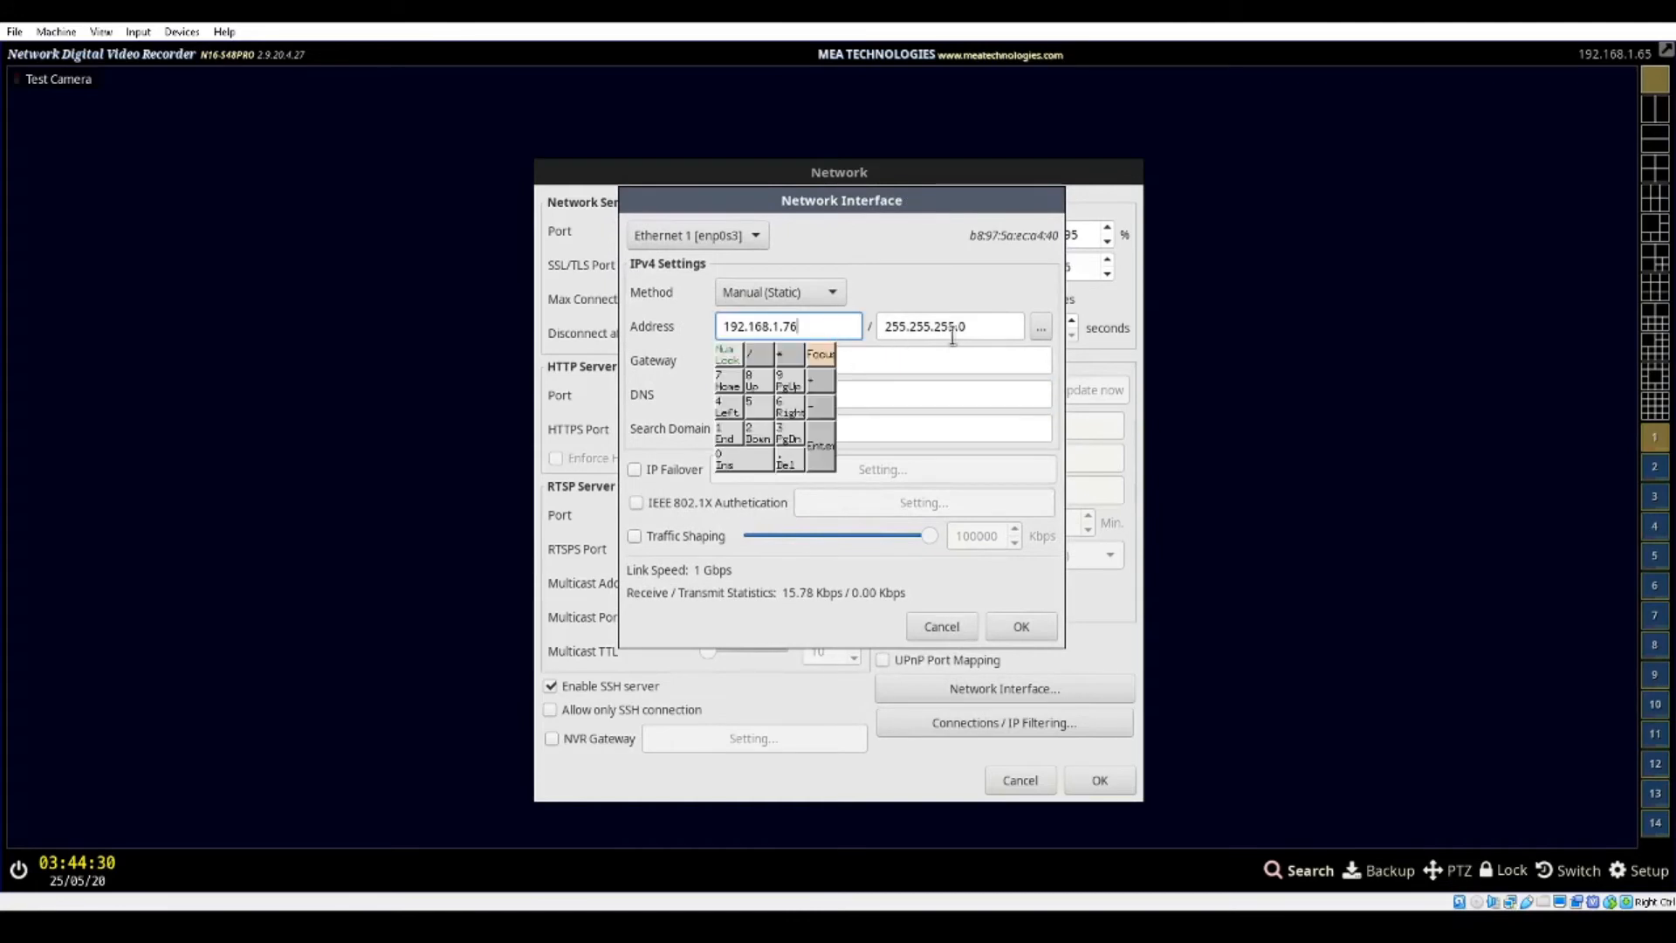
click(1038, 332)
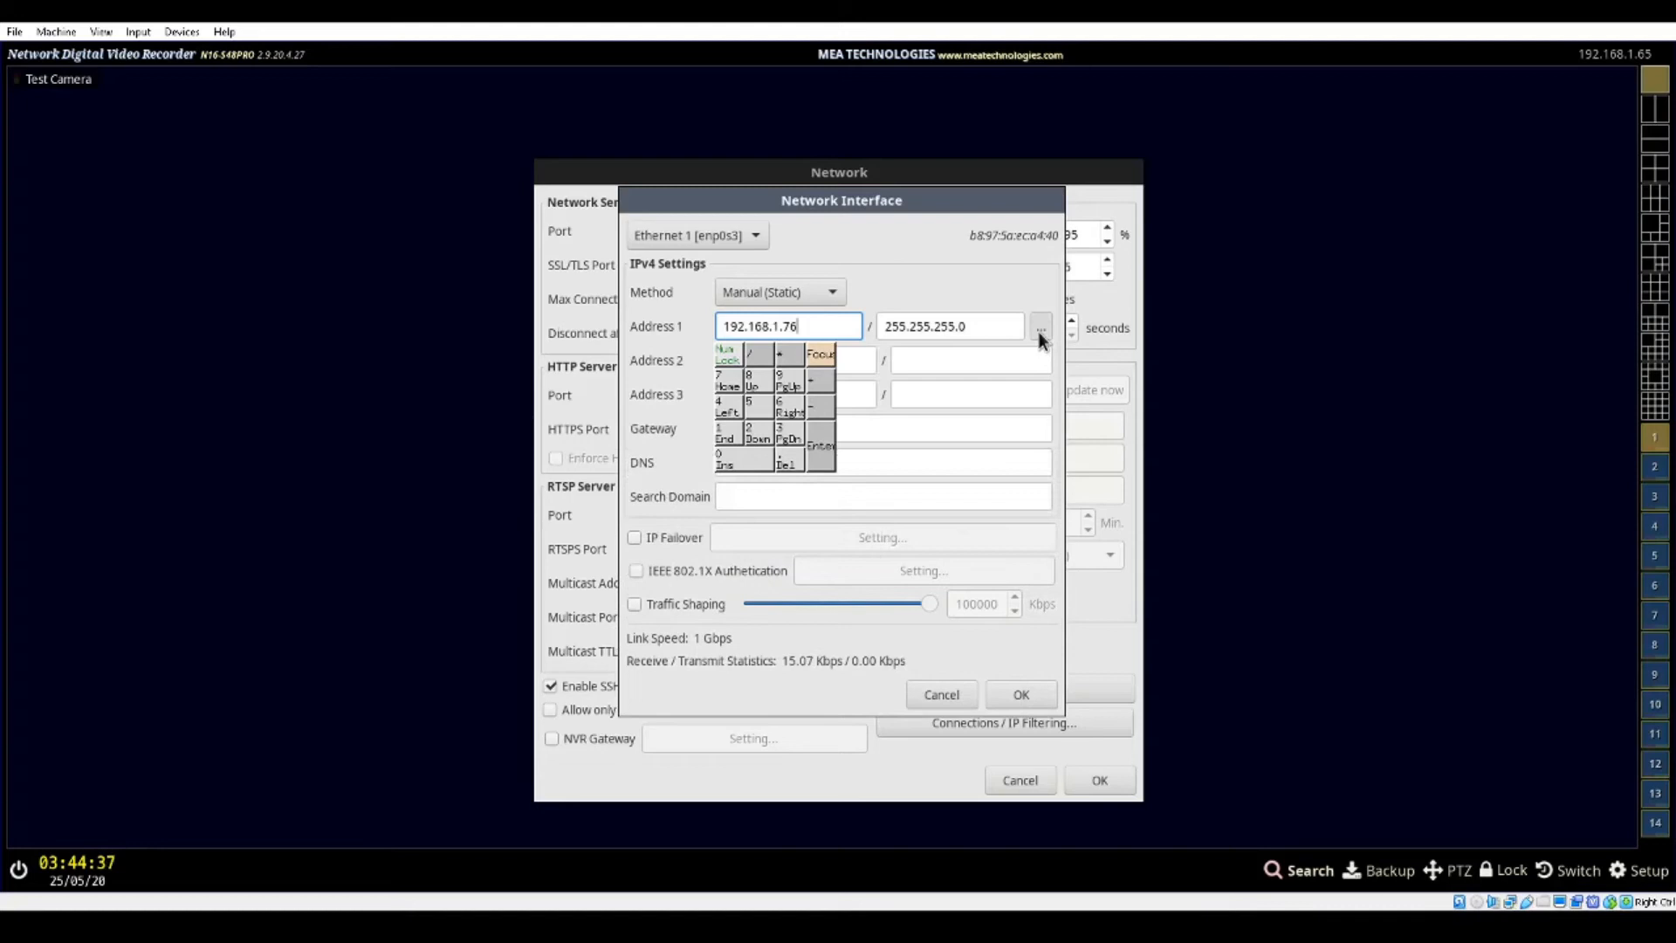
click(922, 356)
click(861, 360)
click(863, 392)
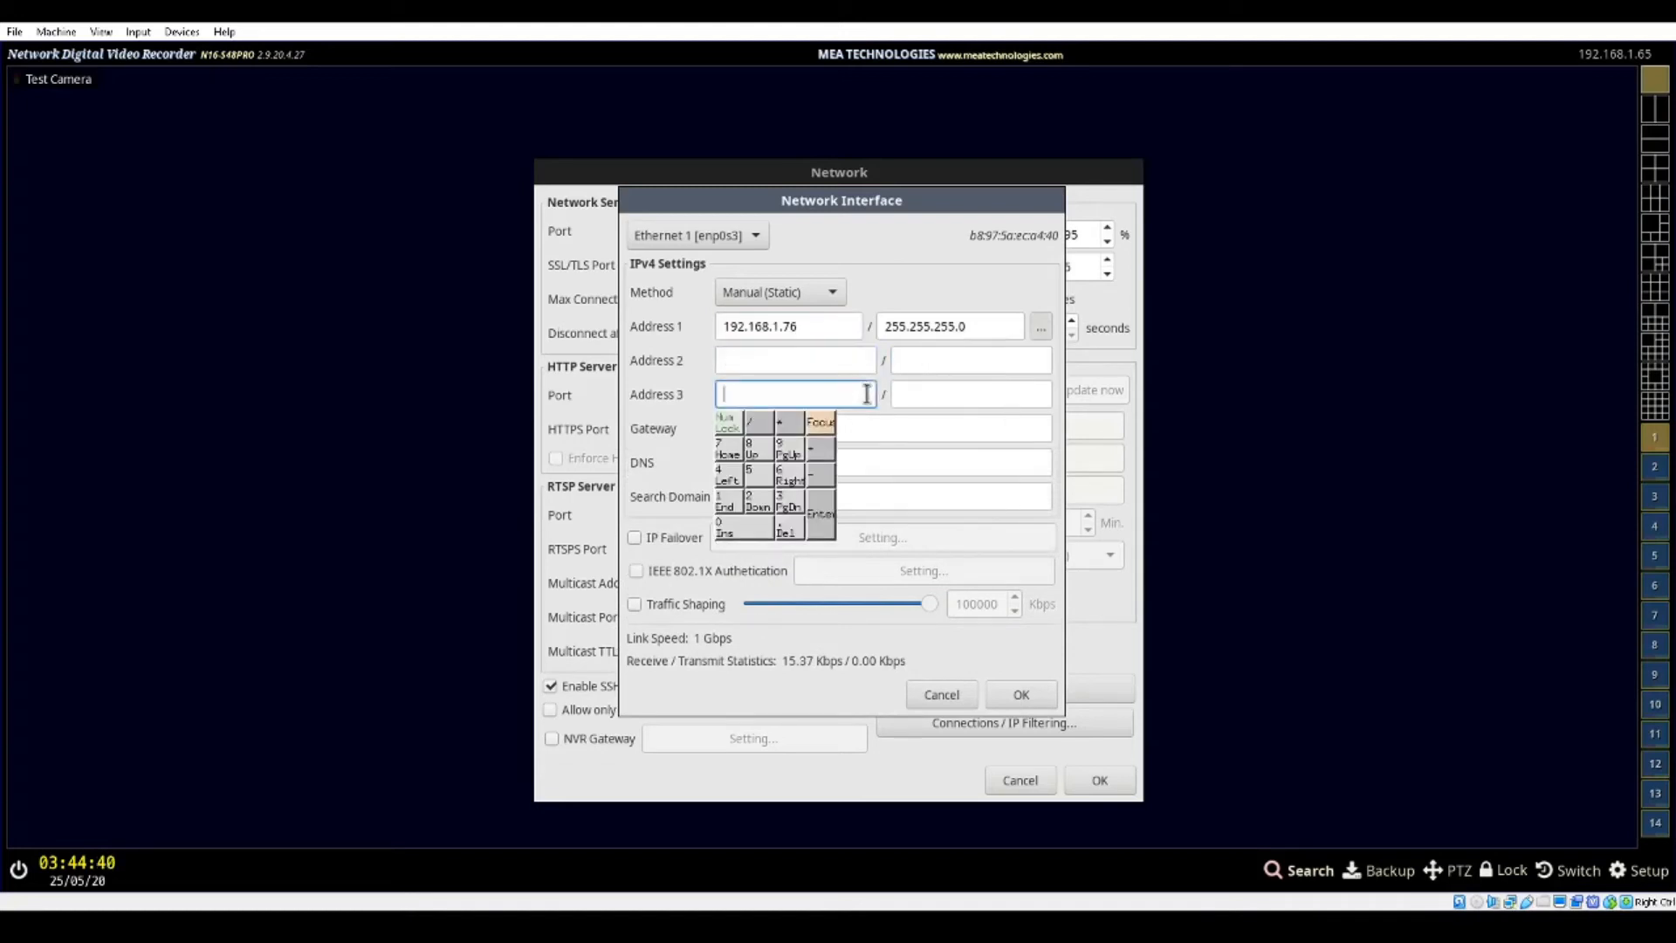
click(966, 331)
click(812, 324)
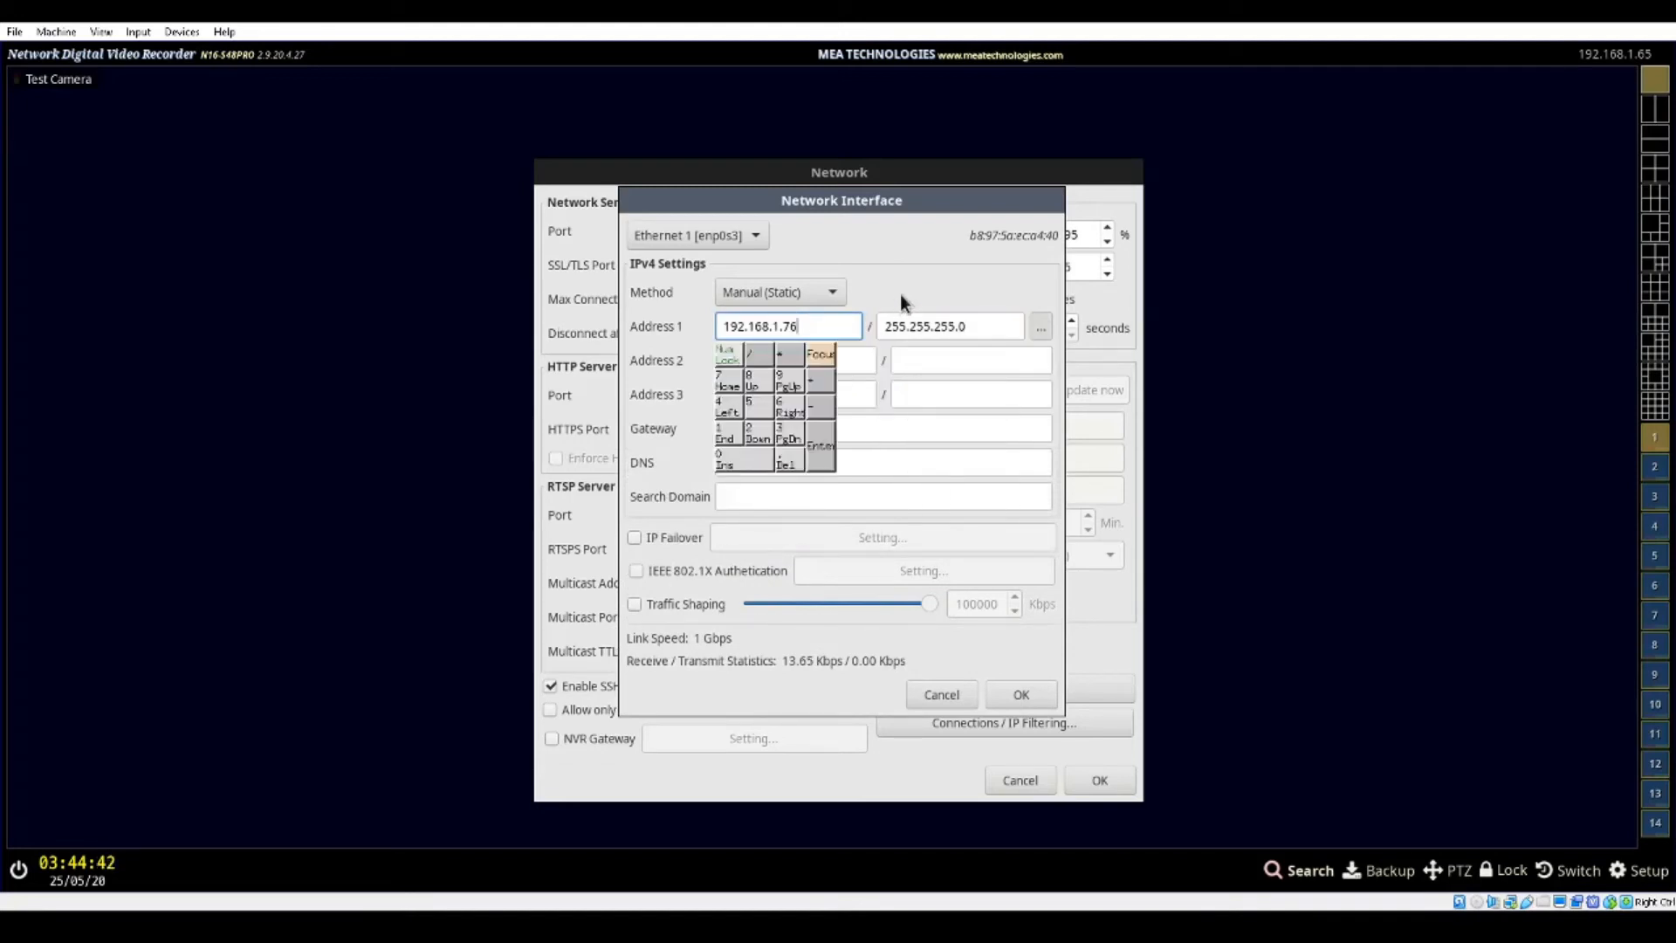
click(957, 322)
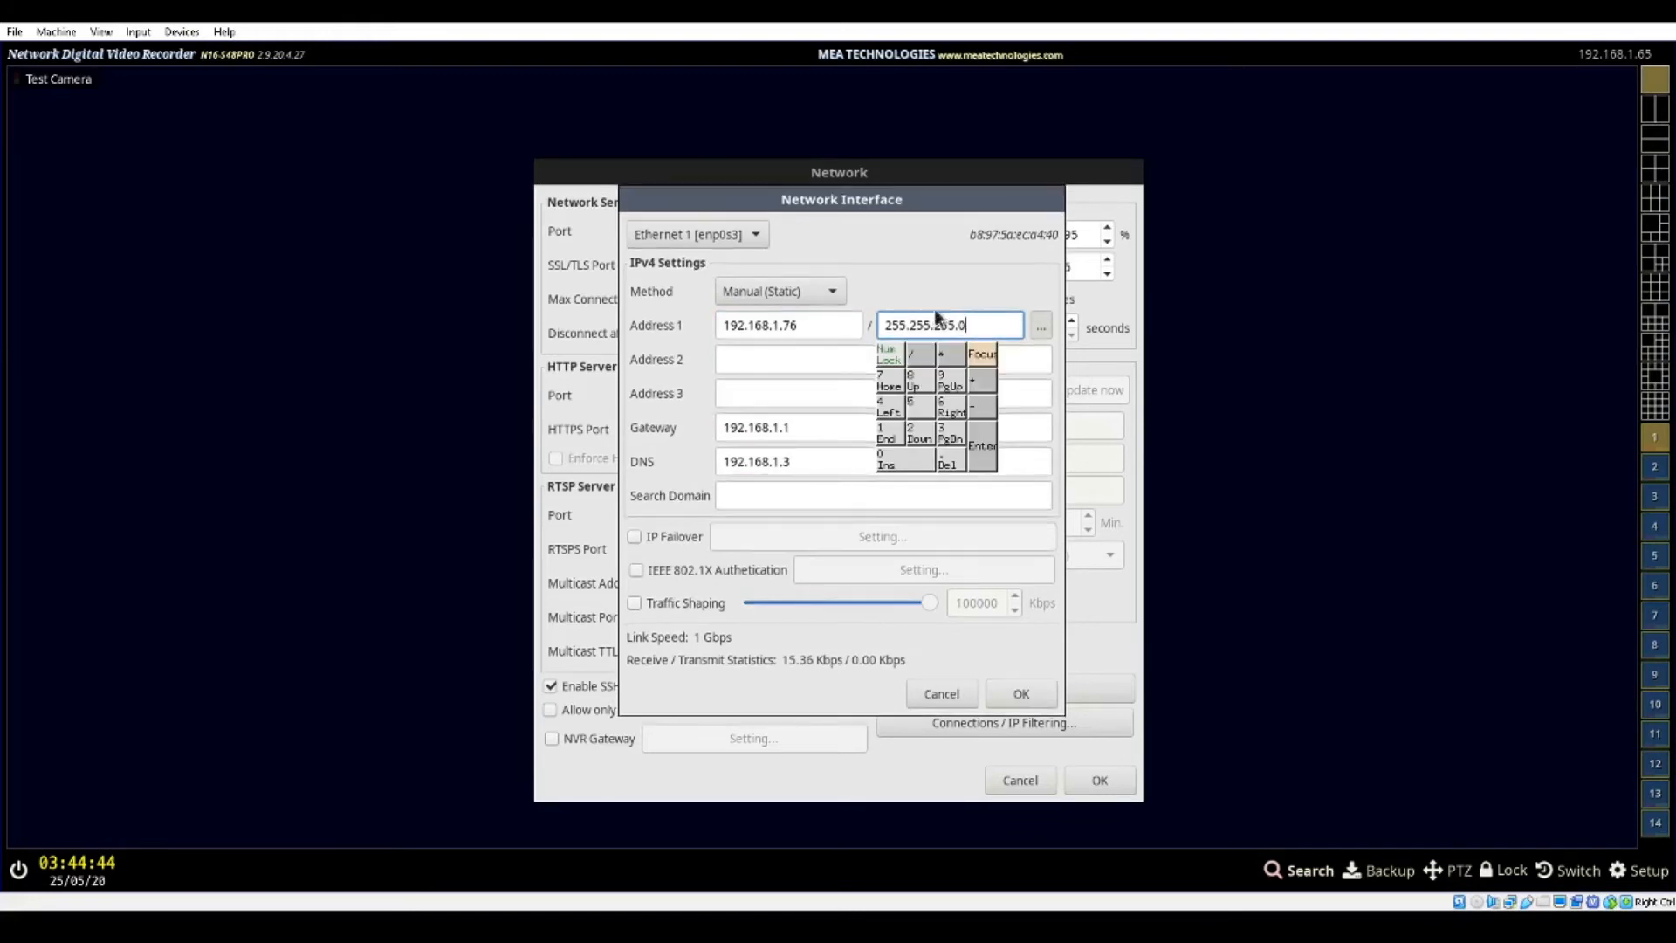
click(819, 321)
click(818, 318)
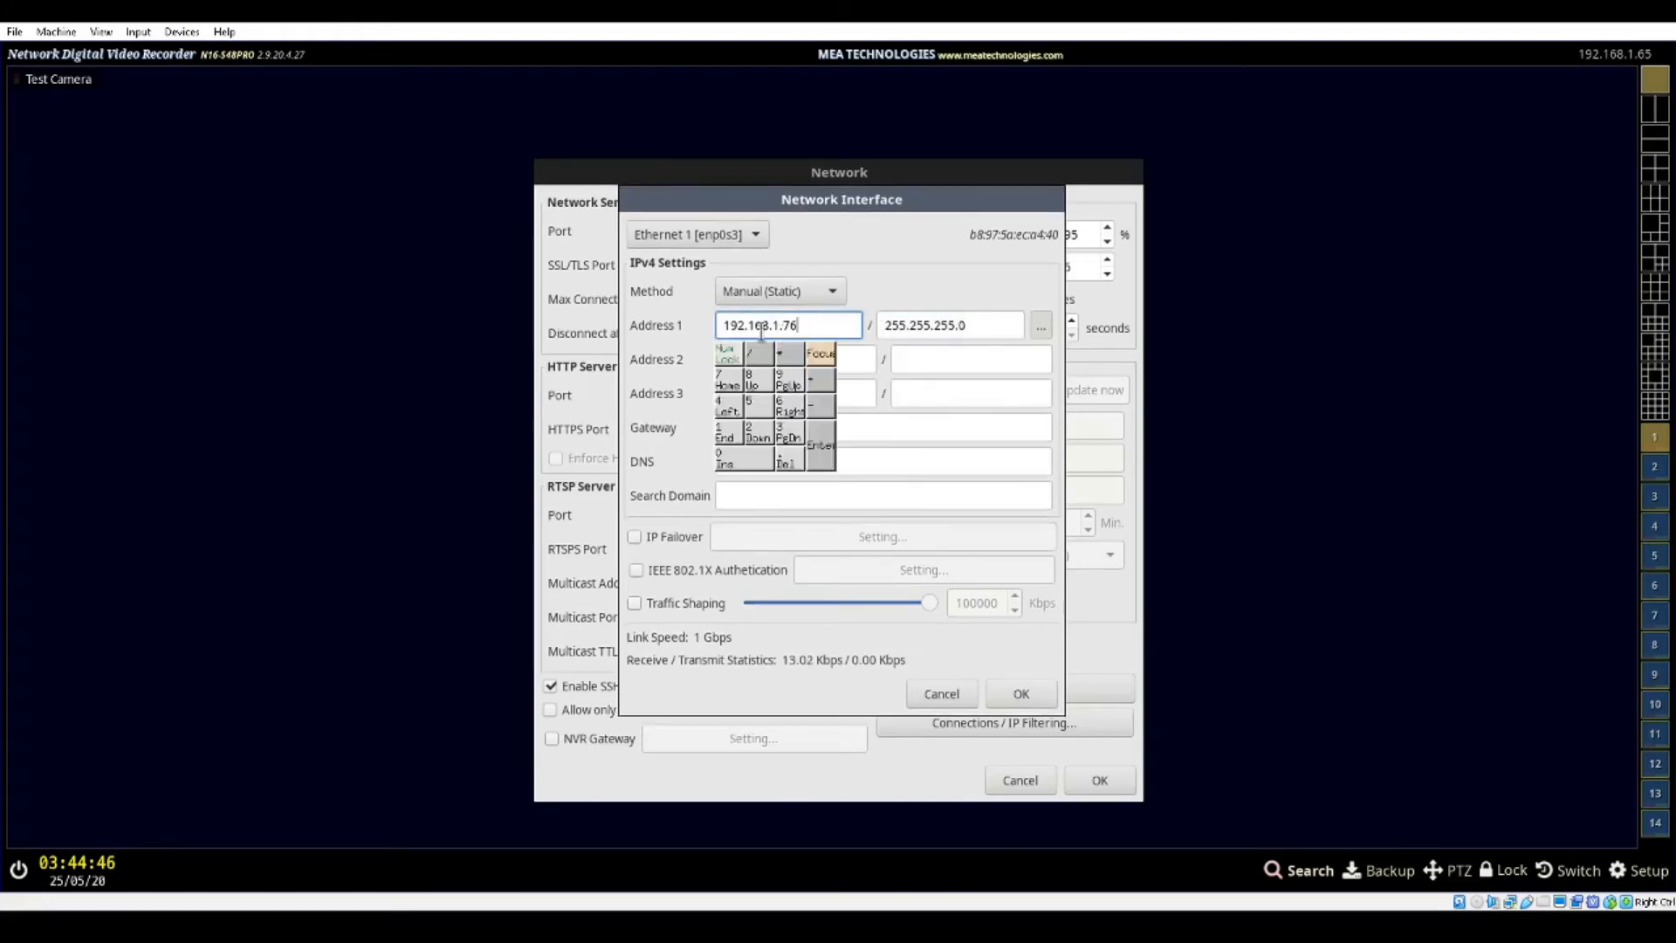
drag(721, 323, 825, 324)
click(829, 325)
click(860, 356)
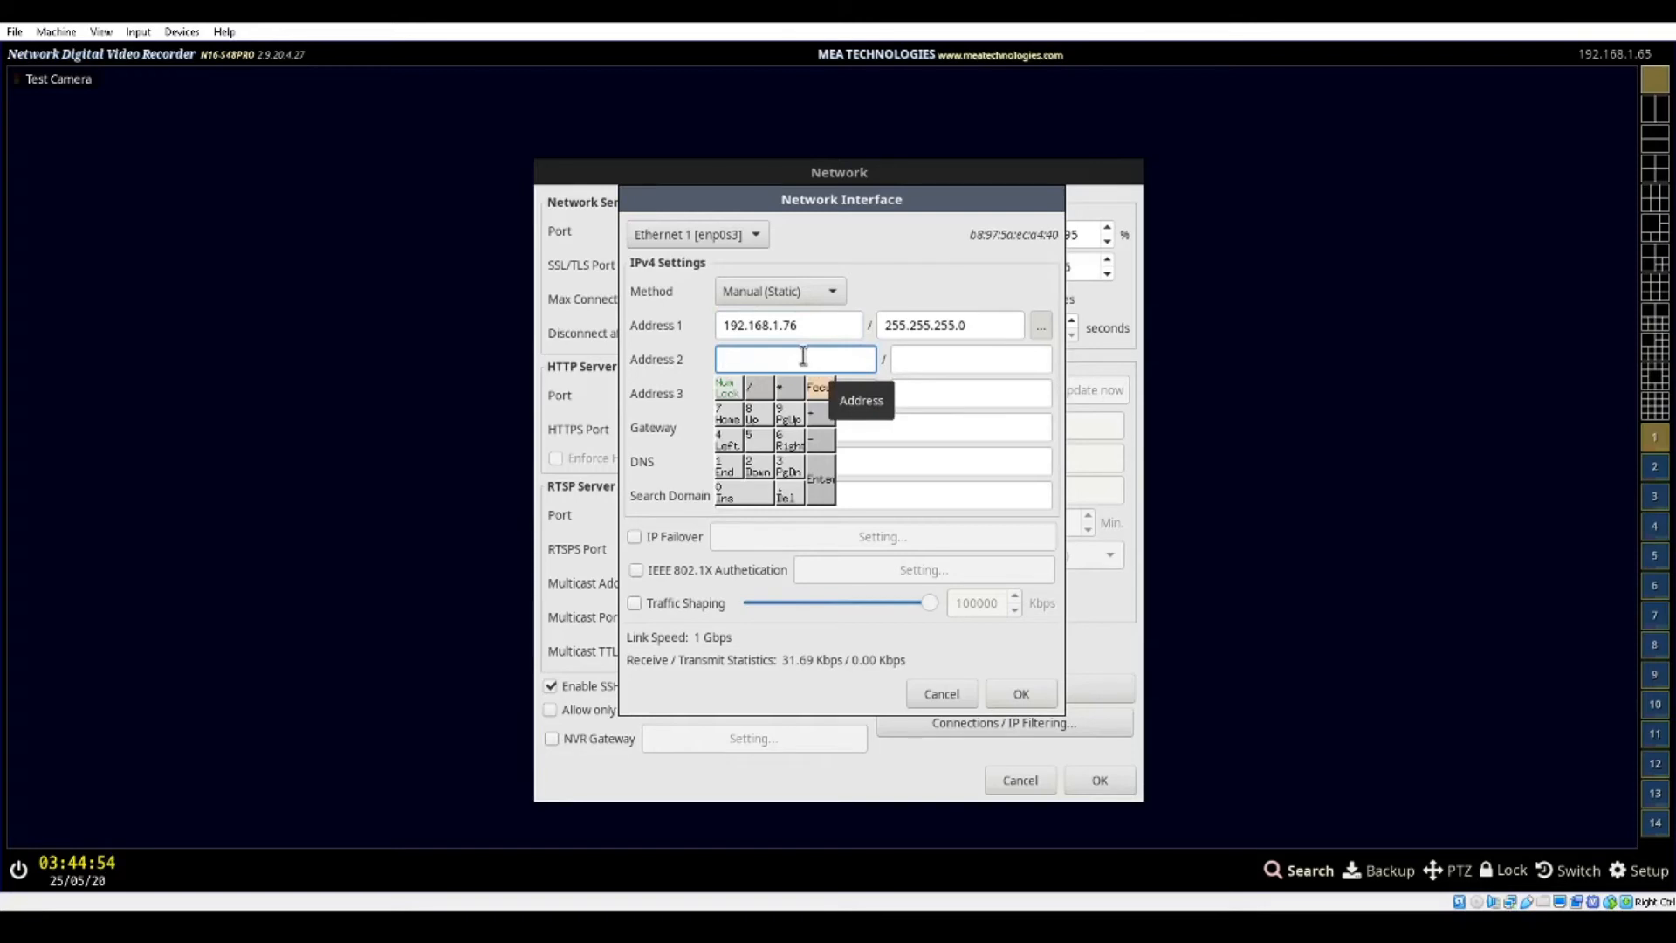
key(Tab)
key(Tab)
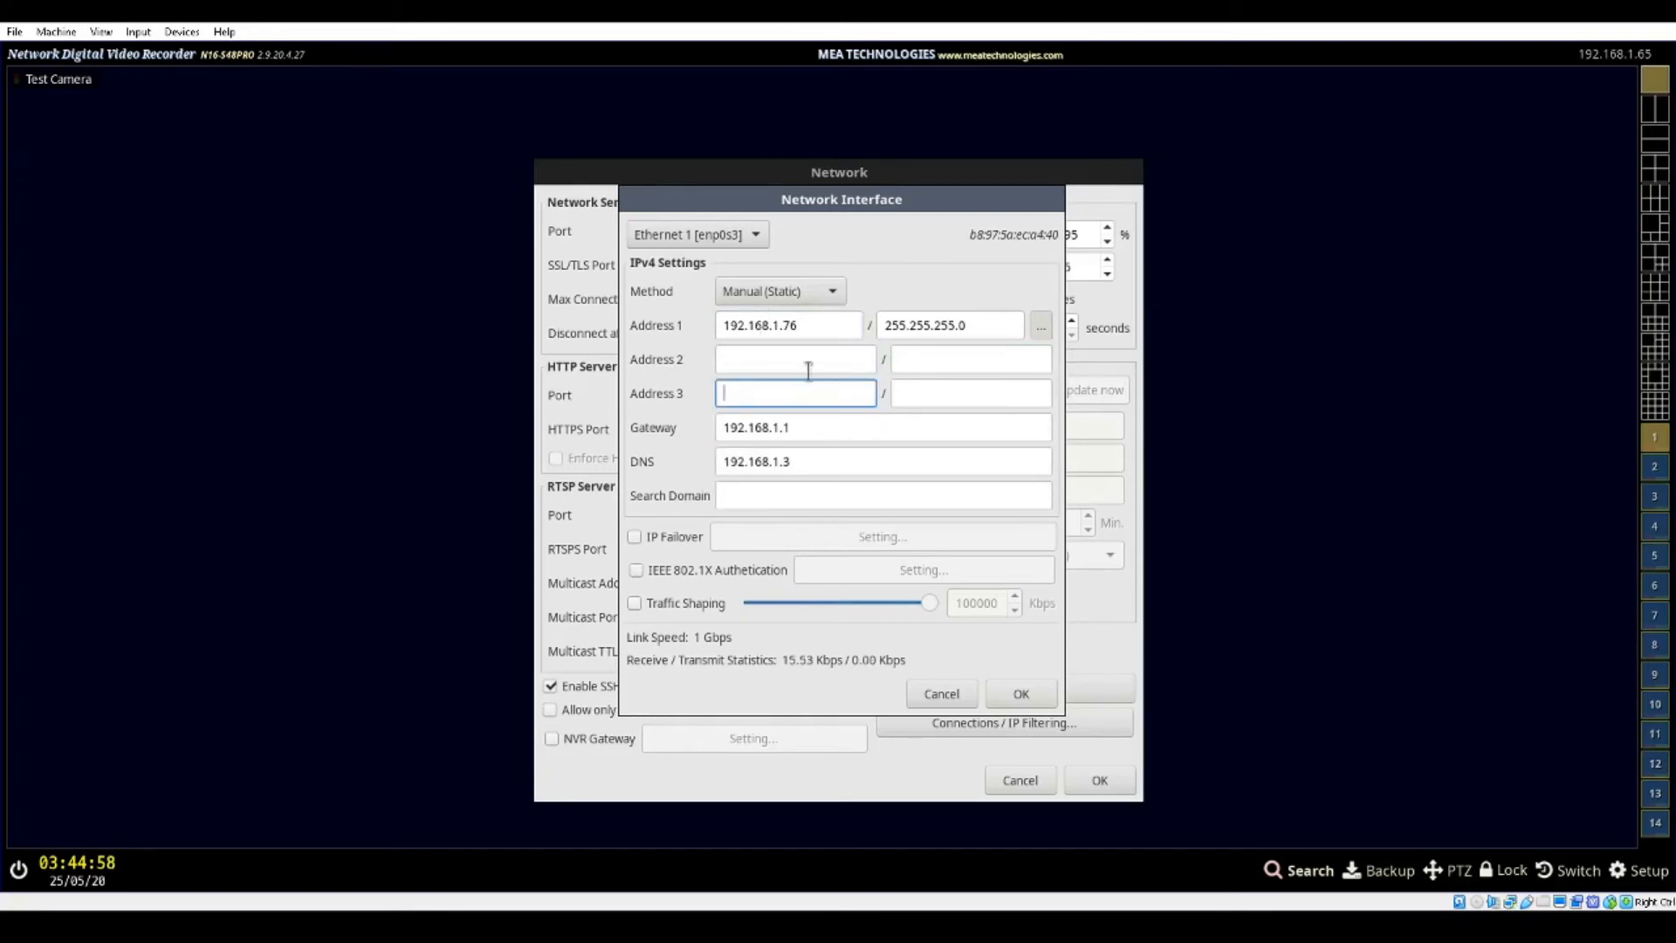
click(736, 234)
Collapse the additional address rows and save the static interface configuration and the network settings
click(1040, 328)
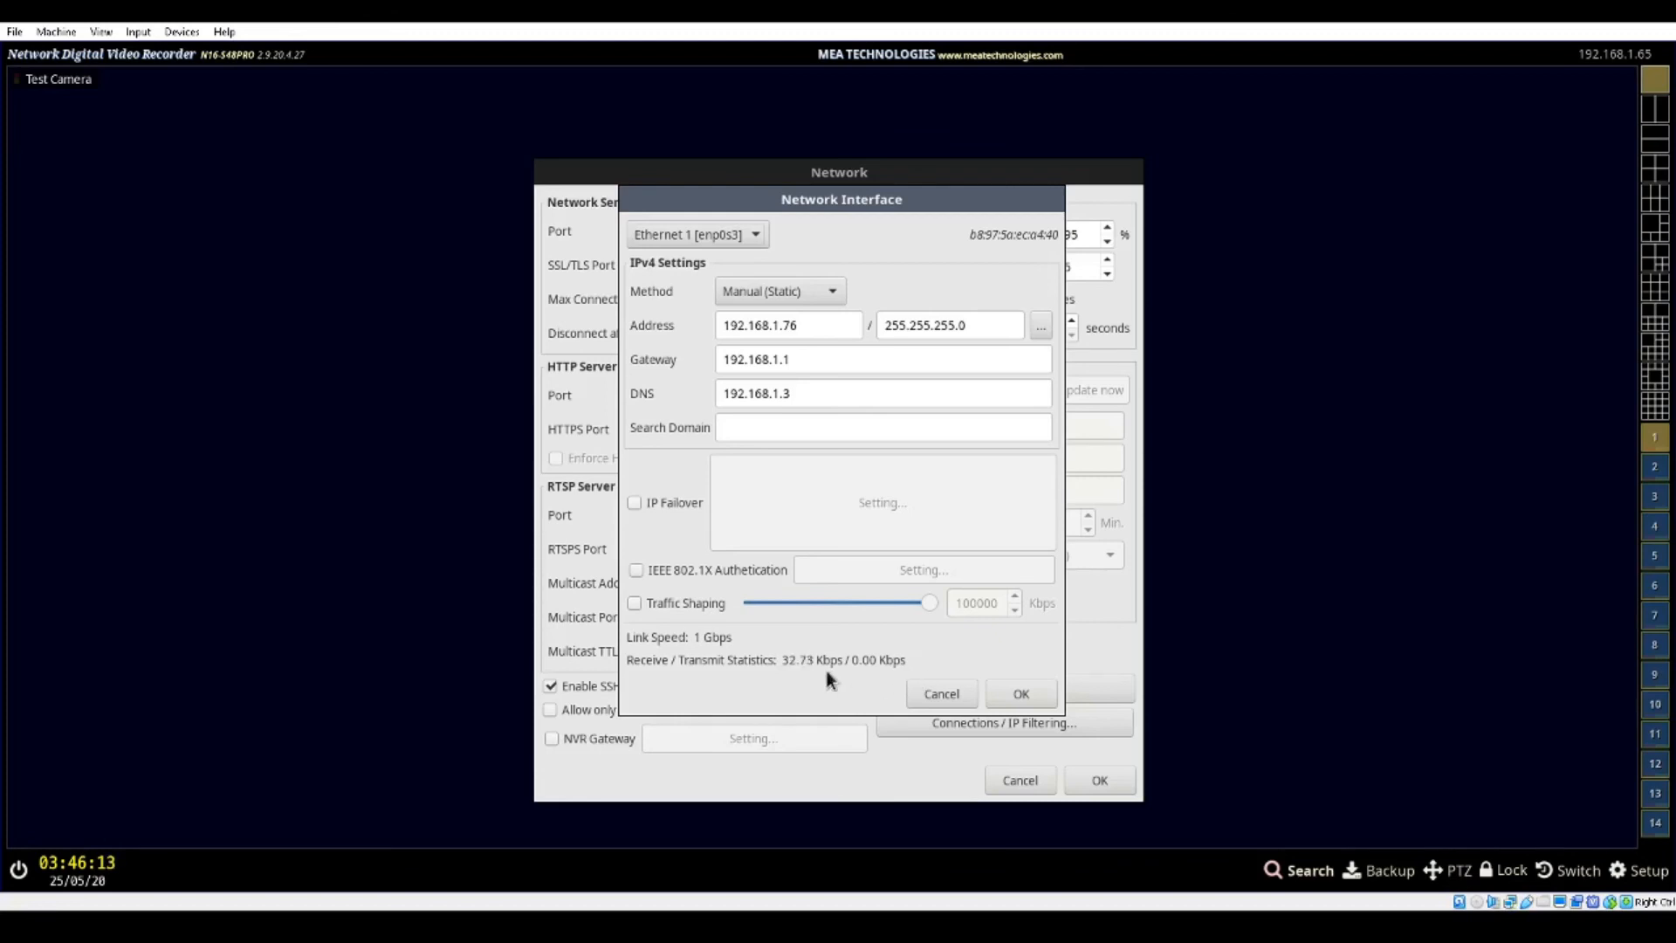
click(1012, 692)
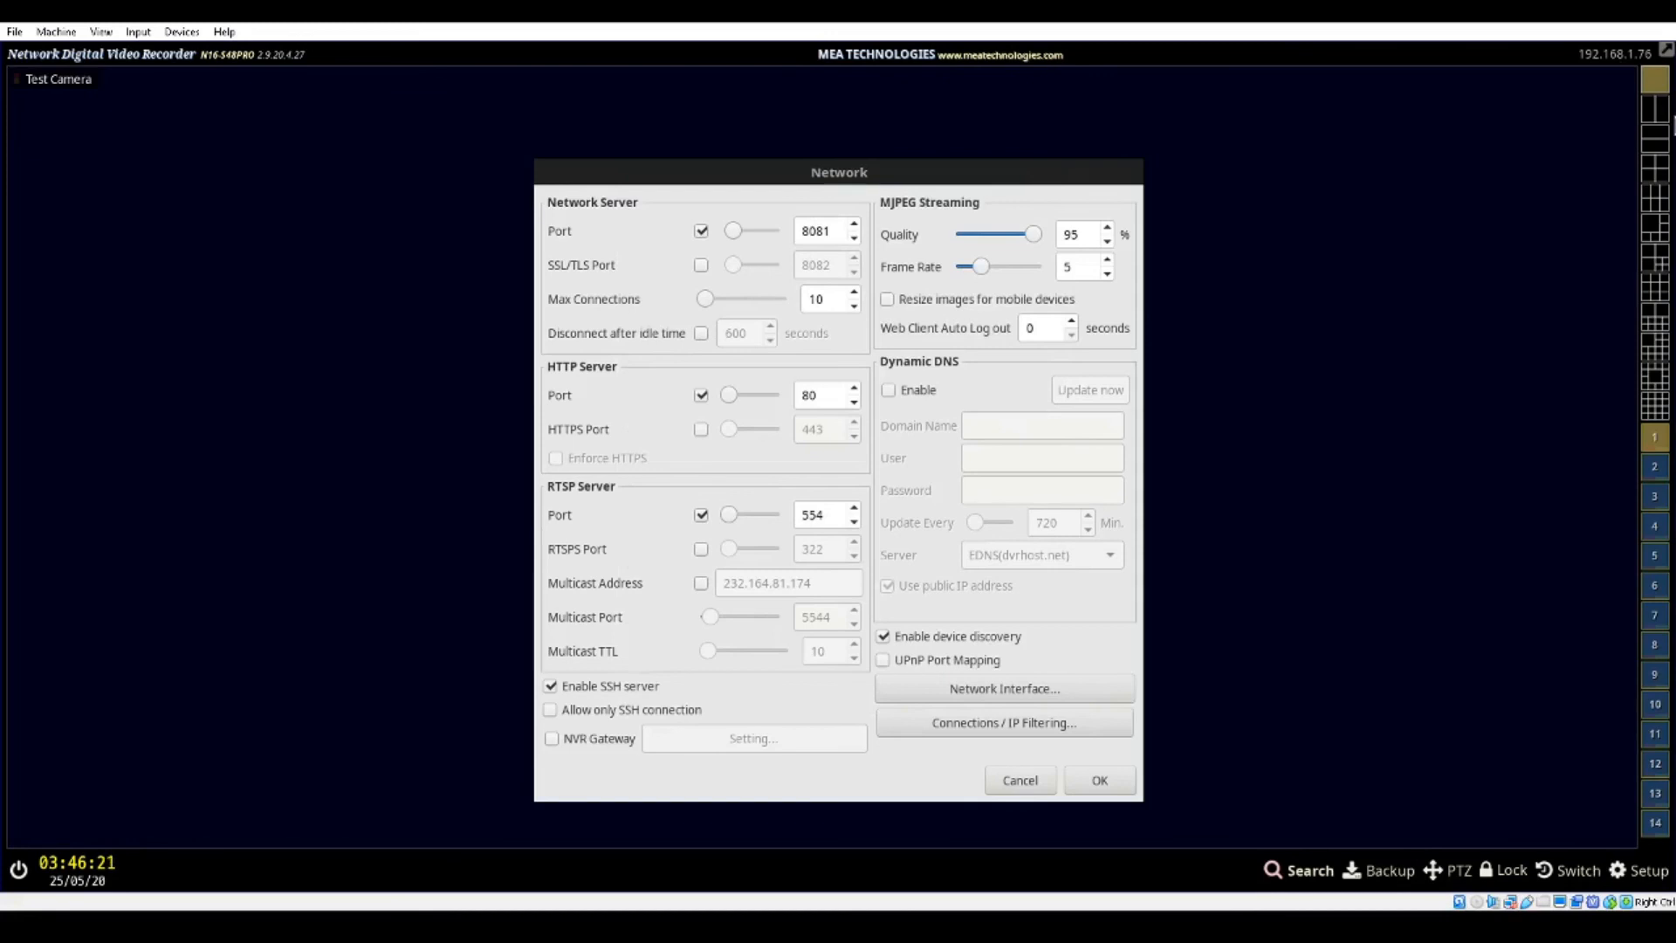
click(1099, 784)
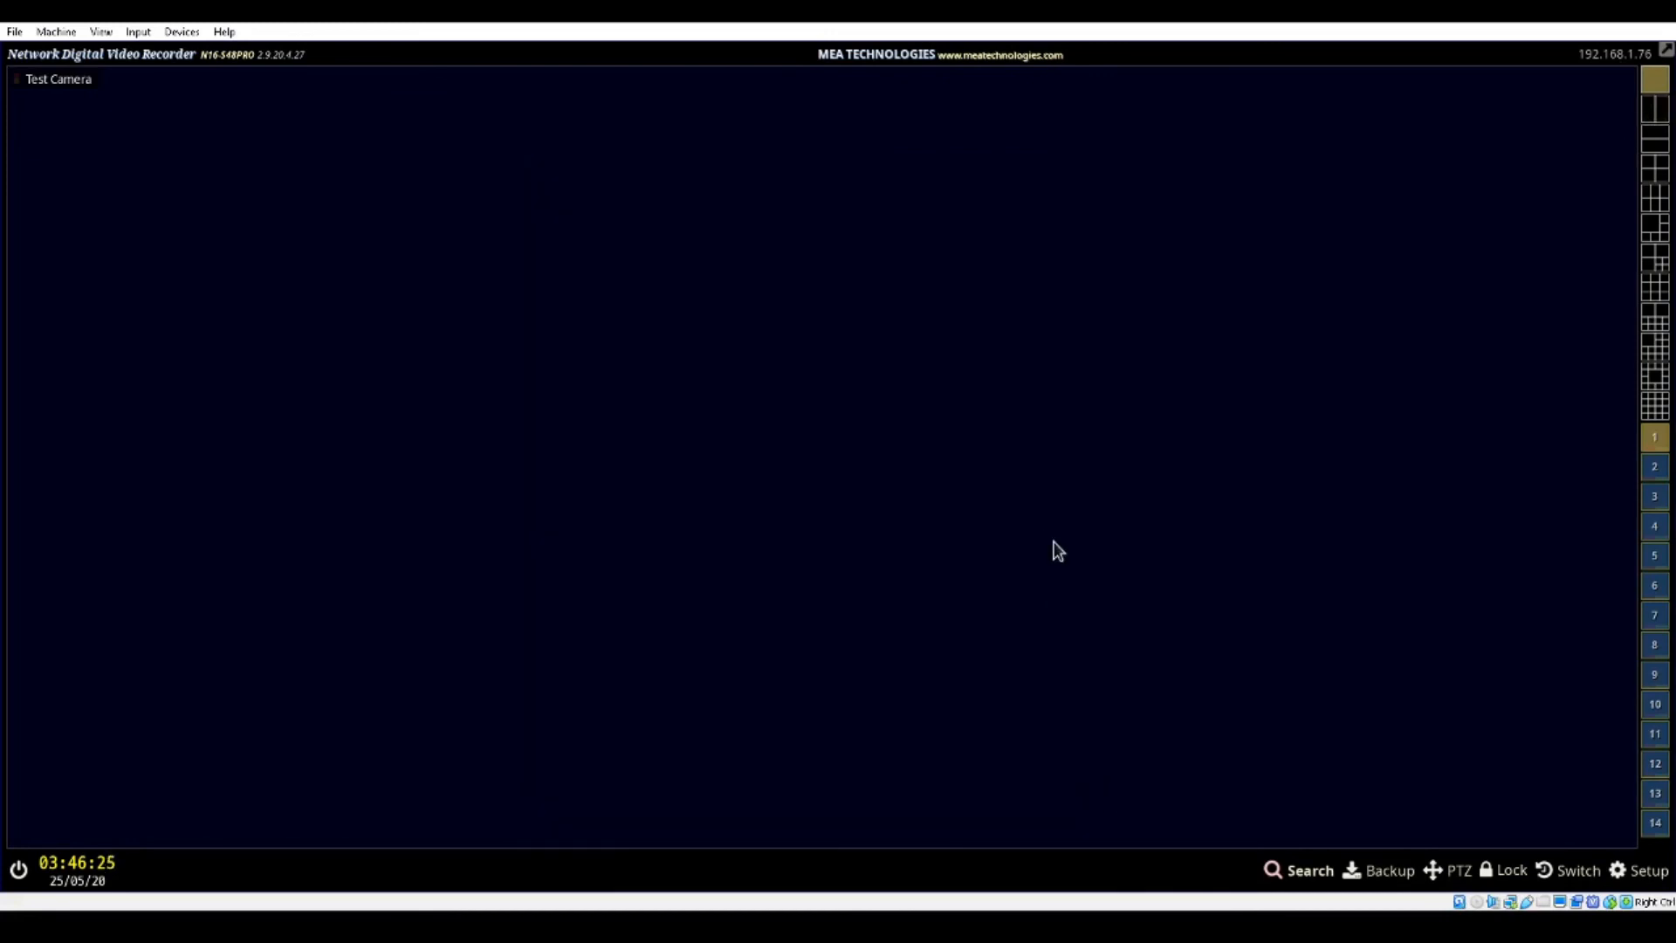